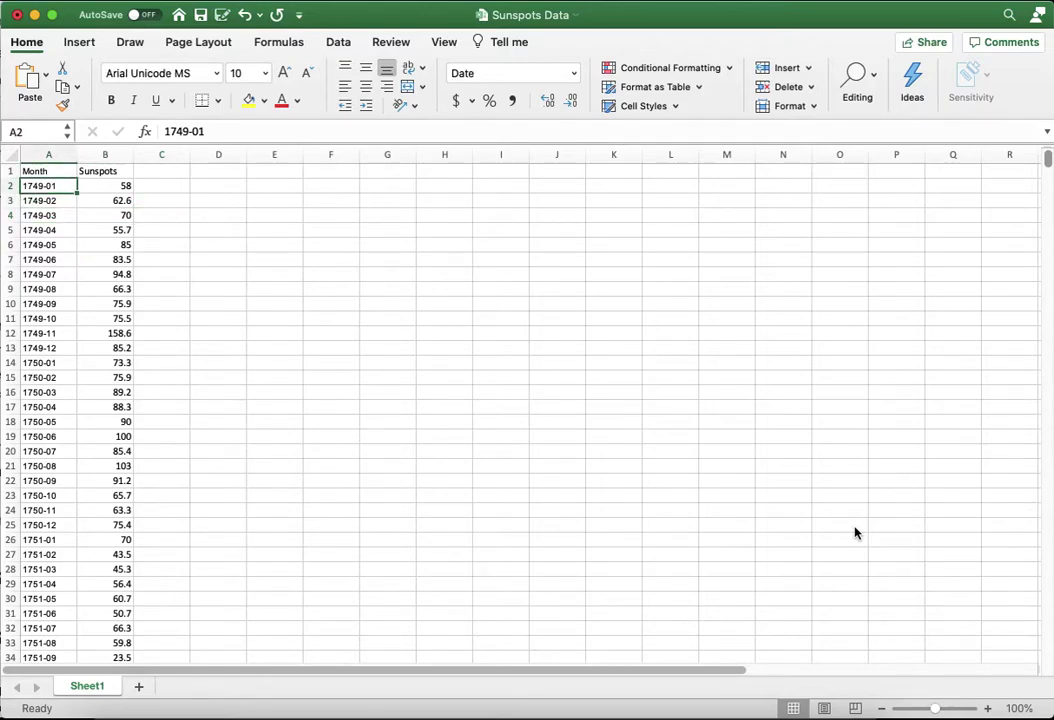
Step: Plot the month and sunspot data in A2:B2821 as a 2-D line chart, and enlarge it beside the data
{"action": "key", "text": "Up"}
{"action": "key", "text": "Down"}
{"action": "key", "text": "shift+Right"}
{"action": "key", "text": "ctrl+shift+Down"}
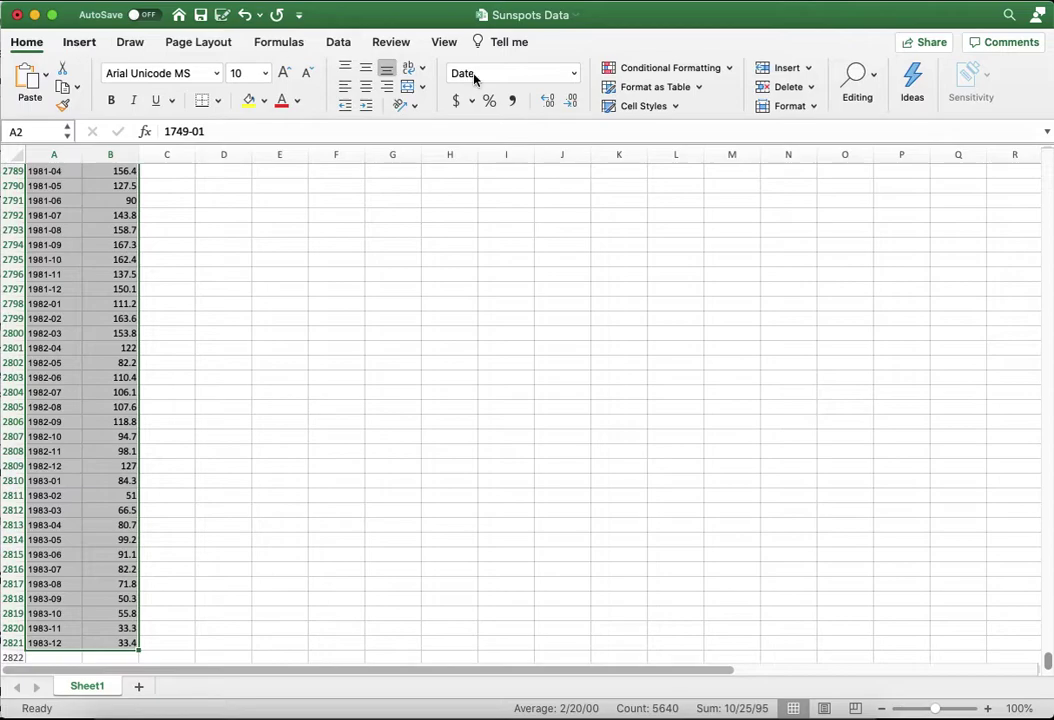
{"action": "left_click", "coordinate": [79, 42]}
{"action": "left_click", "coordinate": [462, 86]}
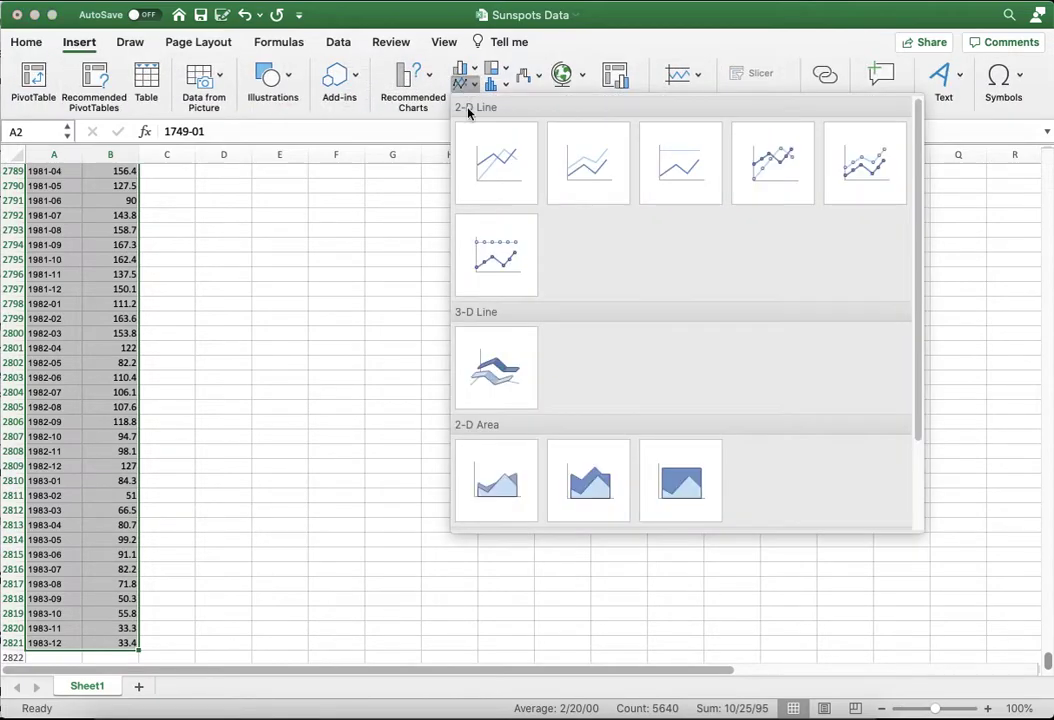
{"action": "left_click", "coordinate": [490, 172]}
{"action": "left_click_drag", "start_coordinate": [468, 332], "coordinate": [303, 259]}
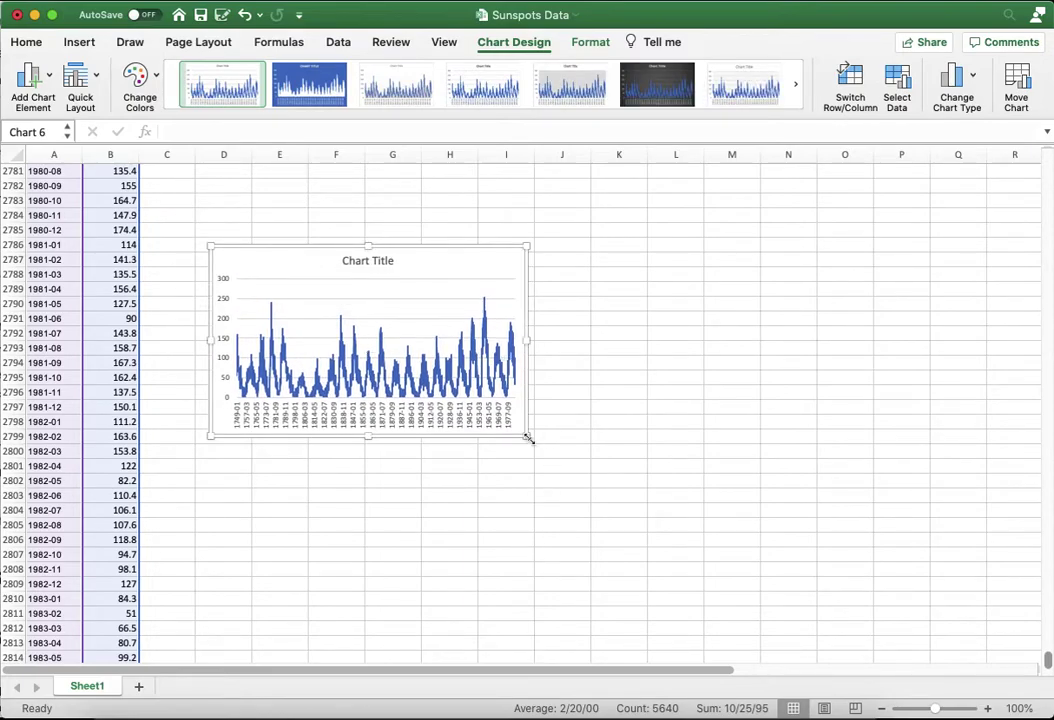
{"action": "left_click_drag", "start_coordinate": [528, 438], "coordinate": [806, 614]}
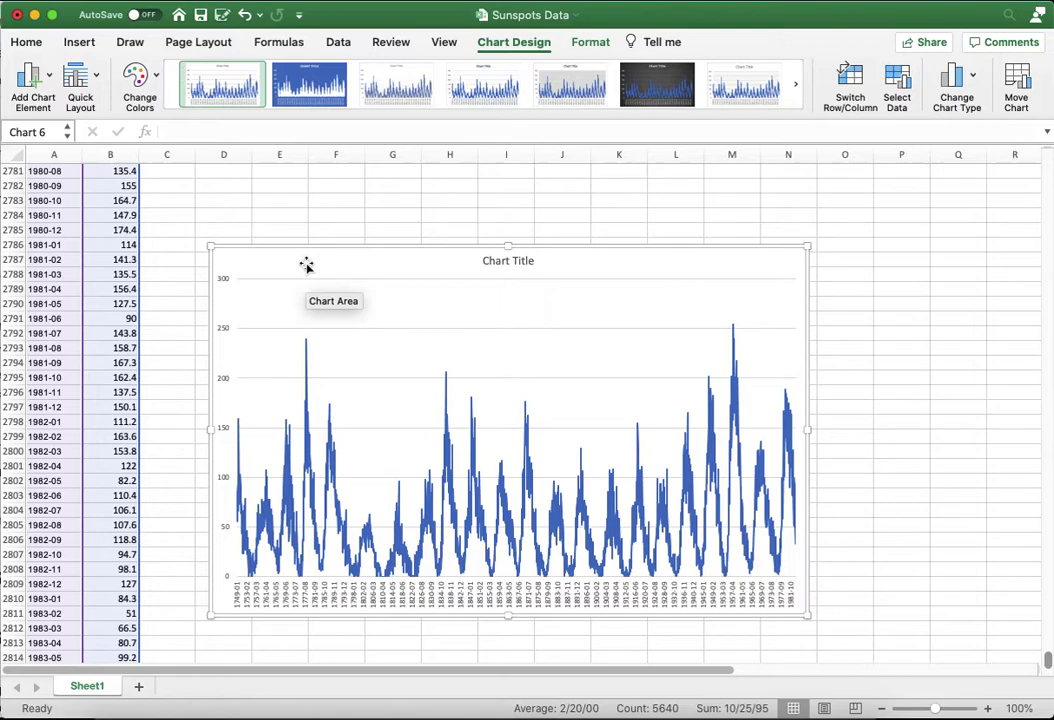
Step: Delete the sunspot line chart and return to the first row of the sheet
{"action": "key", "text": "Delete"}
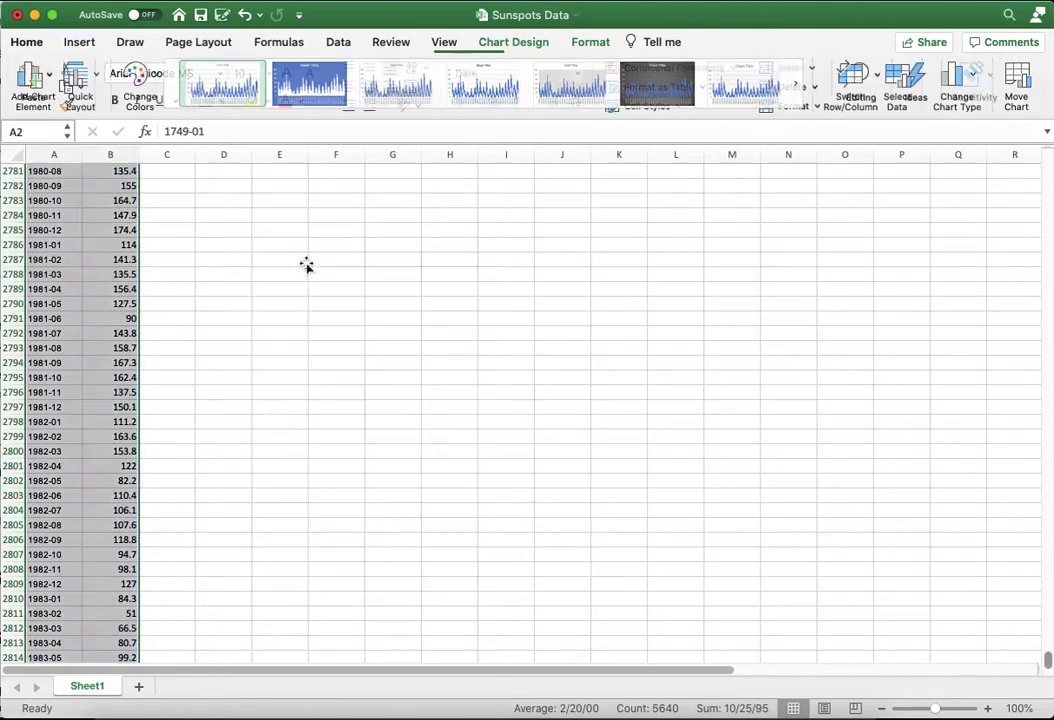
{"action": "left_click", "coordinate": [167, 285]}
{"action": "key", "text": "ctrl+Up"}
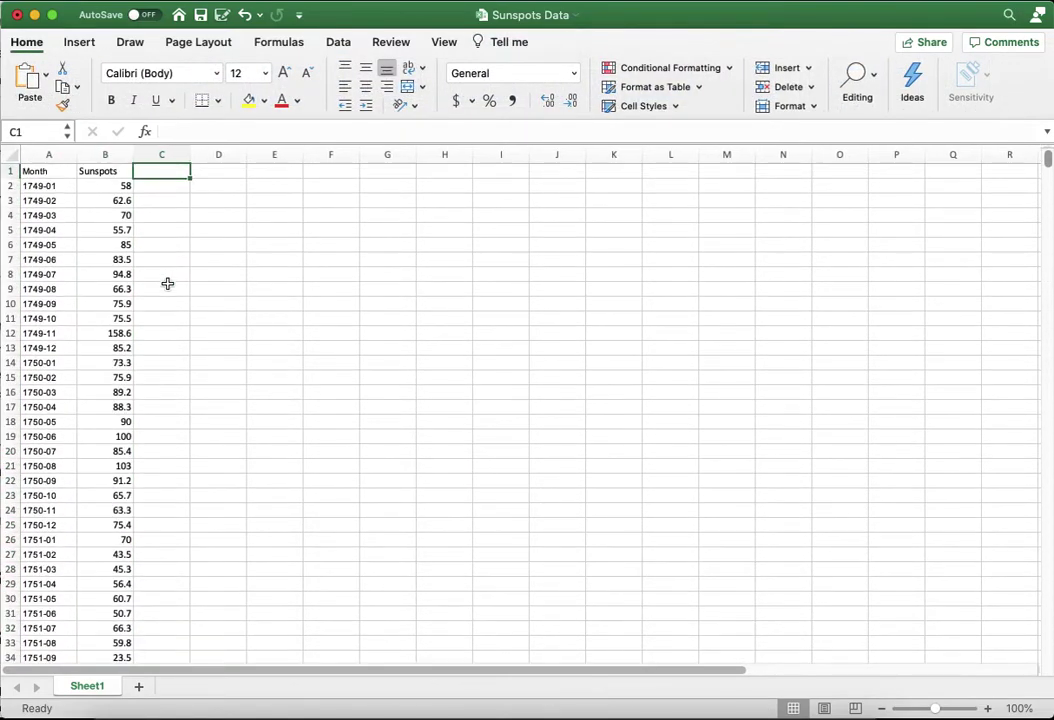
Step: Select the sunspot values in B2:B133, from 1749-01 through 1759-12, to check the extent of the 132-month range
{"action": "key", "text": "Left"}
{"action": "key", "text": "Left"}
{"action": "key", "text": "Right"}
{"action": "key", "text": "Left"}
{"action": "key", "text": "Down"}
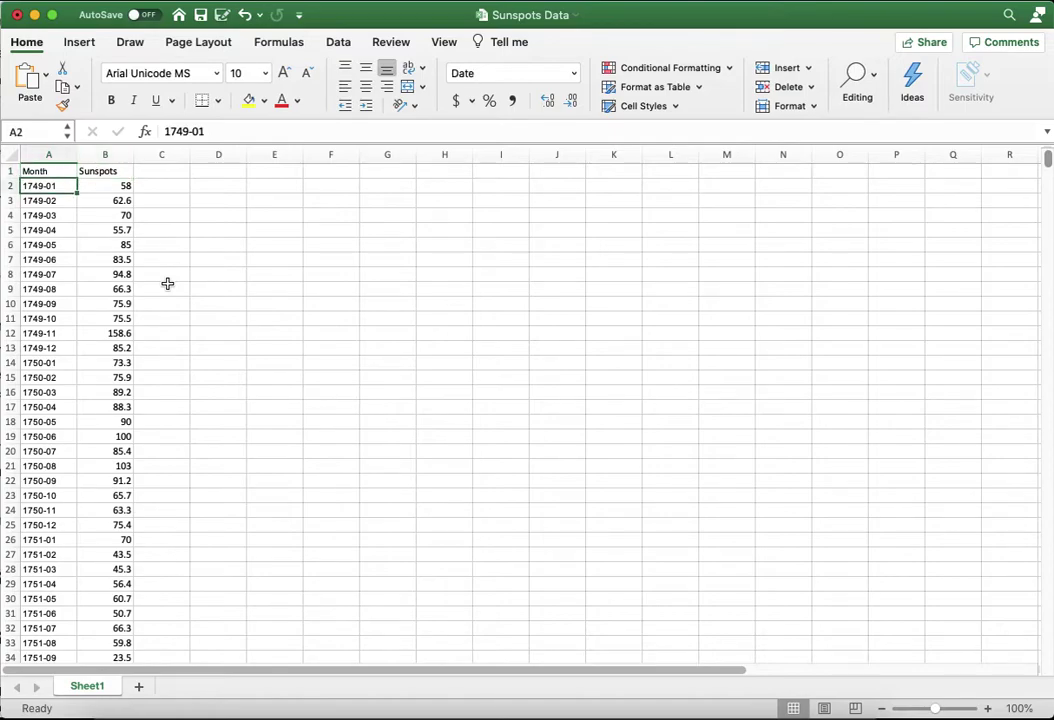
{"action": "key", "text": "Right"}
{"action": "key", "text": "shift+Down"}
{"action": "key", "text": "shift+Down"}
{"action": "key", "text": "shift+Down"}
{"action": "key", "text": "shift+Down"}
{"action": "key", "text": "shift+Down"}
{"action": "key", "text": "shift+Down"}
{"action": "key", "text": "shift+Down"}
{"action": "key", "text": "shift+Down"}
{"action": "key", "text": "shift+Down"}
{"action": "key", "text": "shift+Down"}
{"action": "key", "text": "shift+Down"}
{"action": "key", "text": "shift+Down"}
{"action": "key", "text": "shift+Down"}
{"action": "key", "text": "shift+Down"}
{"action": "key", "text": "shift+Down"}
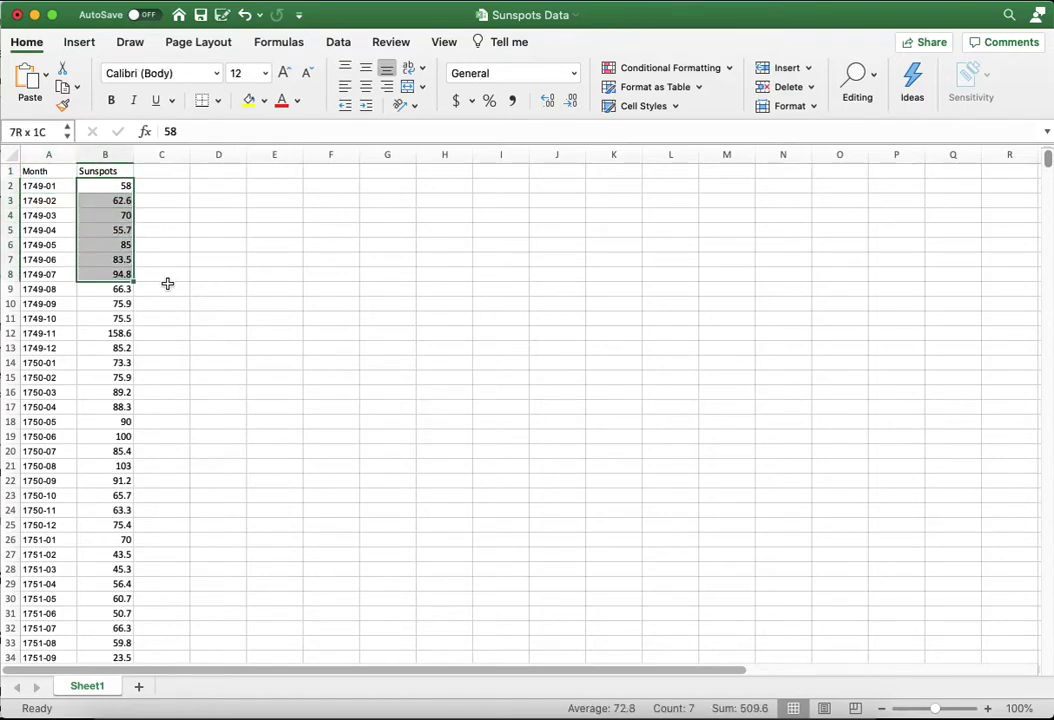
{"action": "key", "text": "shift+Down"}
{"action": "key", "text": "shift+Down"}
{"action": "key", "text": "shift+Down"}
{"action": "key", "text": "shift+Down"}
{"action": "key", "text": "shift+Down"}
{"action": "key", "text": "shift+Down"}
{"action": "key", "text": "shift+Down"}
{"action": "key", "text": "shift+Down"}
{"action": "key", "text": "shift+Down"}
{"action": "key", "text": "shift+Down"}
{"action": "key", "text": "shift+Down"}
{"action": "key", "text": "shift+Down"}
{"action": "key", "text": "shift+Down"}
{"action": "key", "text": "shift+Down"}
{"action": "key", "text": "shift+Down"}
{"action": "key", "text": "shift+Down"}
{"action": "key", "text": "shift+Down"}
{"action": "key", "text": "shift+Down"}
{"action": "key", "text": "shift+Down"}
{"action": "key", "text": "shift+Down"}
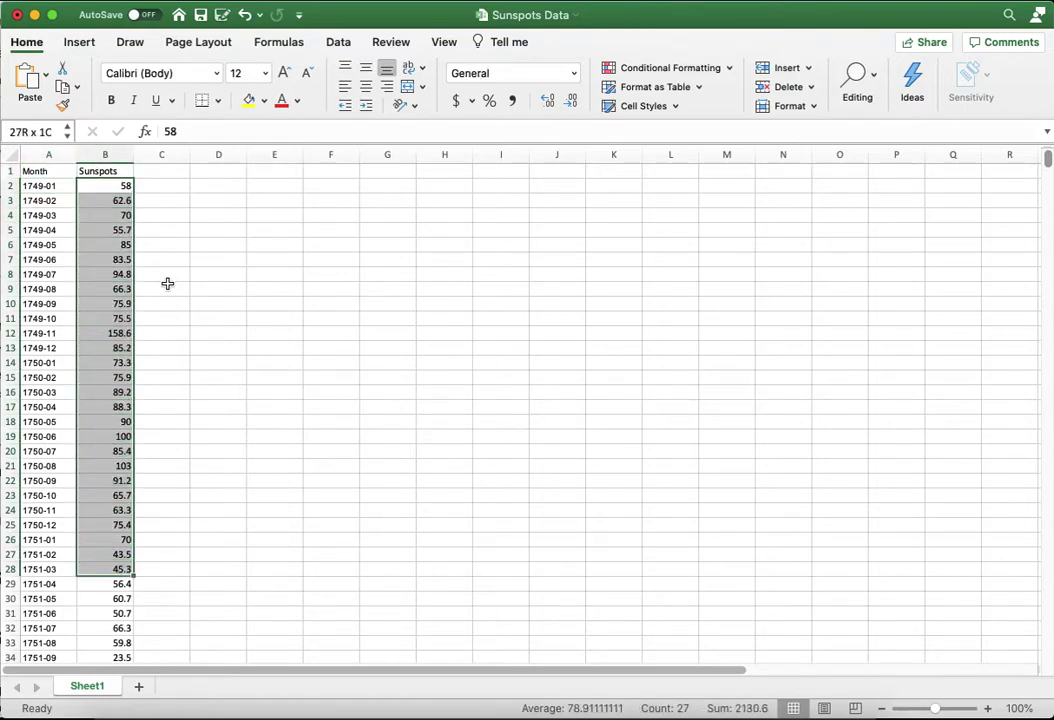
{"action": "key", "text": "shift+Down"}
{"action": "key", "text": "shift+Down"}
{"action": "key", "text": "shift+Down"}
{"action": "key", "text": "shift+Down"}
{"action": "key", "text": "shift+Down"}
{"action": "key", "text": "shift+Down"}
{"action": "key", "text": "shift+Down"}
{"action": "key", "text": "shift+Down"}
{"action": "key", "text": "shift+Down"}
{"action": "key", "text": "shift+Down"}
{"action": "key", "text": "shift+Down"}
{"action": "key", "text": "shift+Down"}
{"action": "key", "text": "shift+Down"}
{"action": "key", "text": "shift+Down"}
{"action": "key", "text": "shift+Down"}
{"action": "key", "text": "shift+Down"}
{"action": "key", "text": "shift+Down"}
{"action": "key", "text": "shift+Down"}
{"action": "key", "text": "shift+Down"}
{"action": "key", "text": "shift+Down"}
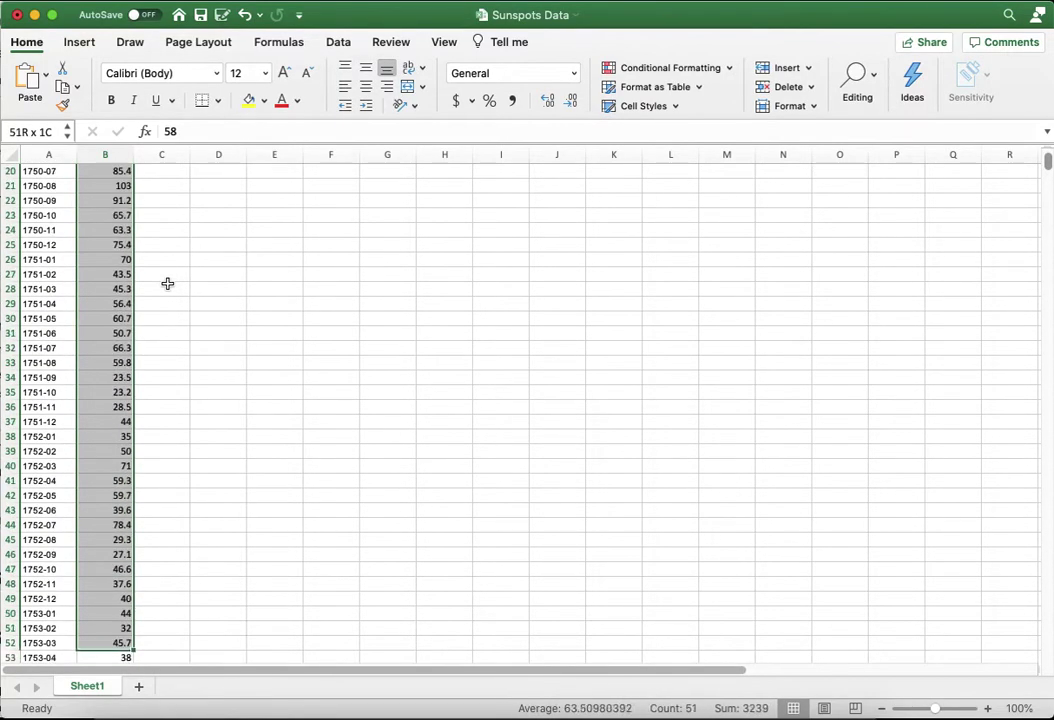
{"action": "key", "text": "shift+Down"}
{"action": "key", "text": "shift+Down"}
{"action": "key", "text": "shift+Down"}
{"action": "key", "text": "shift+Down"}
{"action": "key", "text": "shift+Down"}
{"action": "key", "text": "shift+Down"}
{"action": "key", "text": "shift+Down"}
{"action": "key", "text": "shift+Down"}
{"action": "key", "text": "shift+Down"}
{"action": "key", "text": "shift+Down"}
{"action": "key", "text": "shift+Down"}
{"action": "key", "text": "shift+Down"}
{"action": "key", "text": "shift+Down"}
{"action": "key", "text": "shift+Down"}
{"action": "key", "text": "shift+Down"}
{"action": "key", "text": "shift+Down"}
{"action": "key", "text": "shift+Down"}
{"action": "key", "text": "shift+Down"}
{"action": "key", "text": "shift+Down"}
{"action": "key", "text": "shift+Down"}
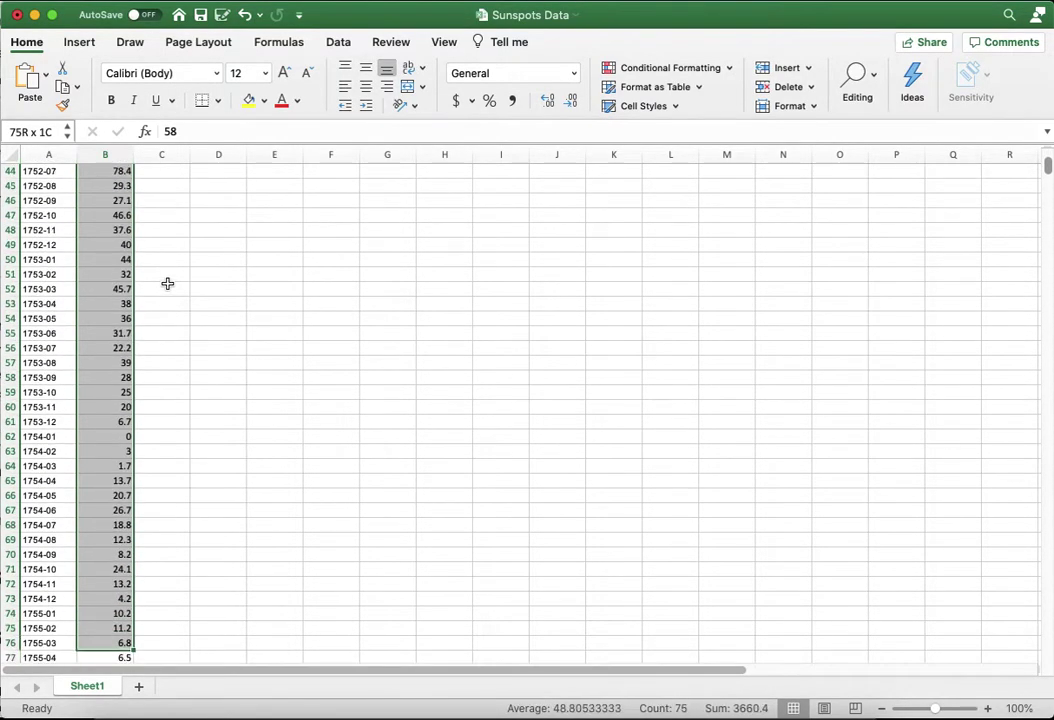
{"action": "key", "text": "shift+Down"}
{"action": "key", "text": "shift+Down"}
{"action": "key", "text": "shift+Down"}
{"action": "key", "text": "shift+Down"}
{"action": "key", "text": "shift+Down"}
{"action": "key", "text": "shift+Down"}
{"action": "key", "text": "shift+Down"}
{"action": "key", "text": "shift+Down"}
{"action": "key", "text": "shift+Down"}
{"action": "key", "text": "shift+Down"}
{"action": "key", "text": "shift+Down"}
{"action": "key", "text": "shift+Down"}
{"action": "key", "text": "shift+Down"}
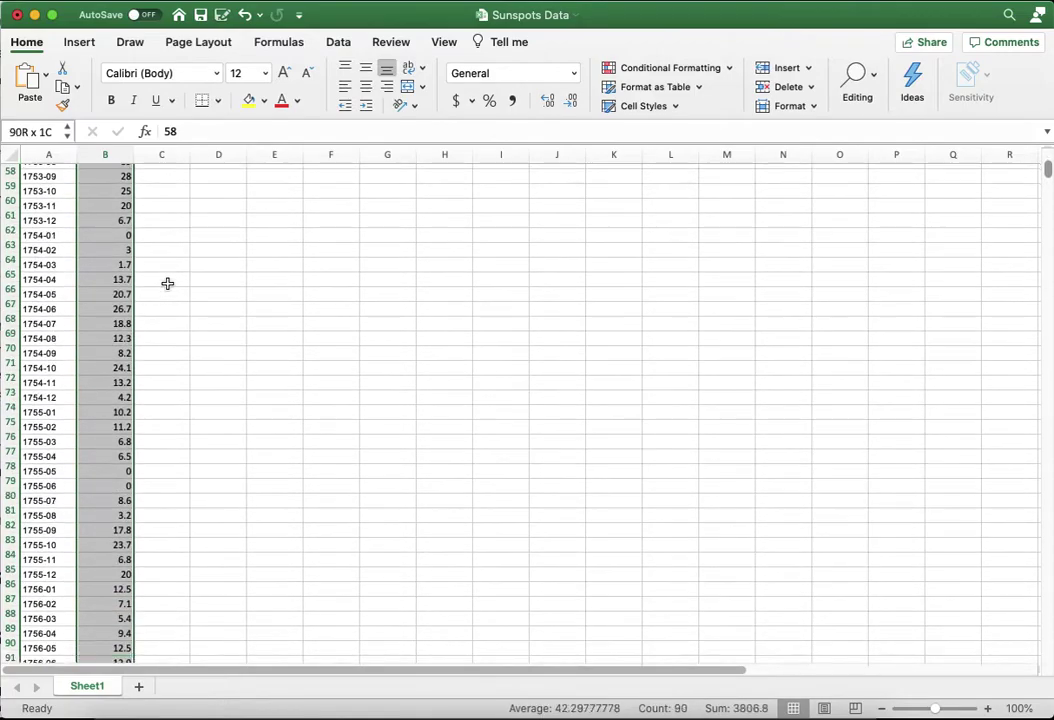
{"action": "key", "text": "shift+Down"}
{"action": "key", "text": "shift+Down"}
{"action": "key", "text": "shift+Down"}
{"action": "key", "text": "shift+Down"}
{"action": "key", "text": "shift+Down"}
{"action": "key", "text": "shift+Down"}
{"action": "key", "text": "shift+Down"}
{"action": "key", "text": "shift+Down"}
{"action": "key", "text": "shift+Down"}
{"action": "key", "text": "shift+Down"}
{"action": "key", "text": "shift+Down"}
{"action": "key", "text": "shift+Down"}
{"action": "key", "text": "shift+Down"}
{"action": "key", "text": "shift+Down"}
{"action": "key", "text": "shift+Down"}
{"action": "key", "text": "shift+Down"}
{"action": "key", "text": "shift+Down"}
{"action": "key", "text": "shift+Down"}
{"action": "key", "text": "shift+Down"}
{"action": "key", "text": "shift+Down"}
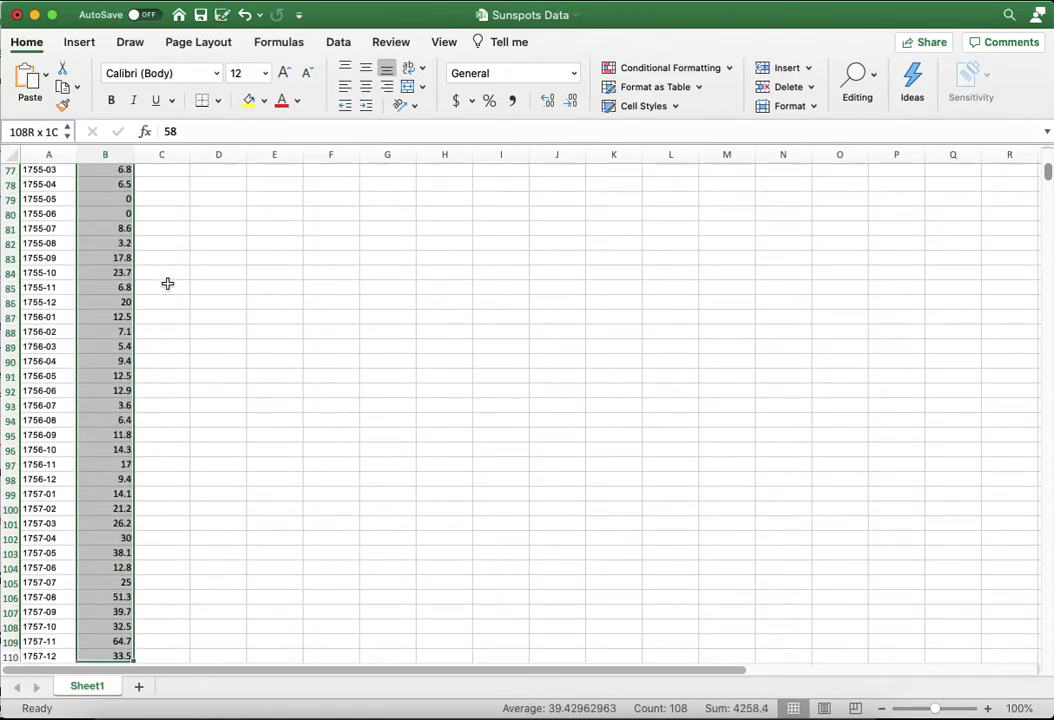
{"action": "key", "text": "shift+Down"}
{"action": "key", "text": "shift+Down"}
{"action": "key", "text": "shift+Down"}
{"action": "key", "text": "shift+Down"}
{"action": "key", "text": "shift+Down"}
{"action": "key", "text": "shift+Down"}
{"action": "key", "text": "shift+Down"}
{"action": "key", "text": "shift+Down"}
{"action": "key", "text": "shift+Down"}
{"action": "key", "text": "shift+Down"}
{"action": "key", "text": "shift+Down"}
{"action": "key", "text": "shift+Down"}
{"action": "key", "text": "shift+Down"}
{"action": "key", "text": "shift+Down"}
{"action": "key", "text": "shift+Down"}
{"action": "key", "text": "shift+Down"}
{"action": "key", "text": "shift+Down"}
{"action": "key", "text": "shift+Down"}
{"action": "key", "text": "shift+Down"}
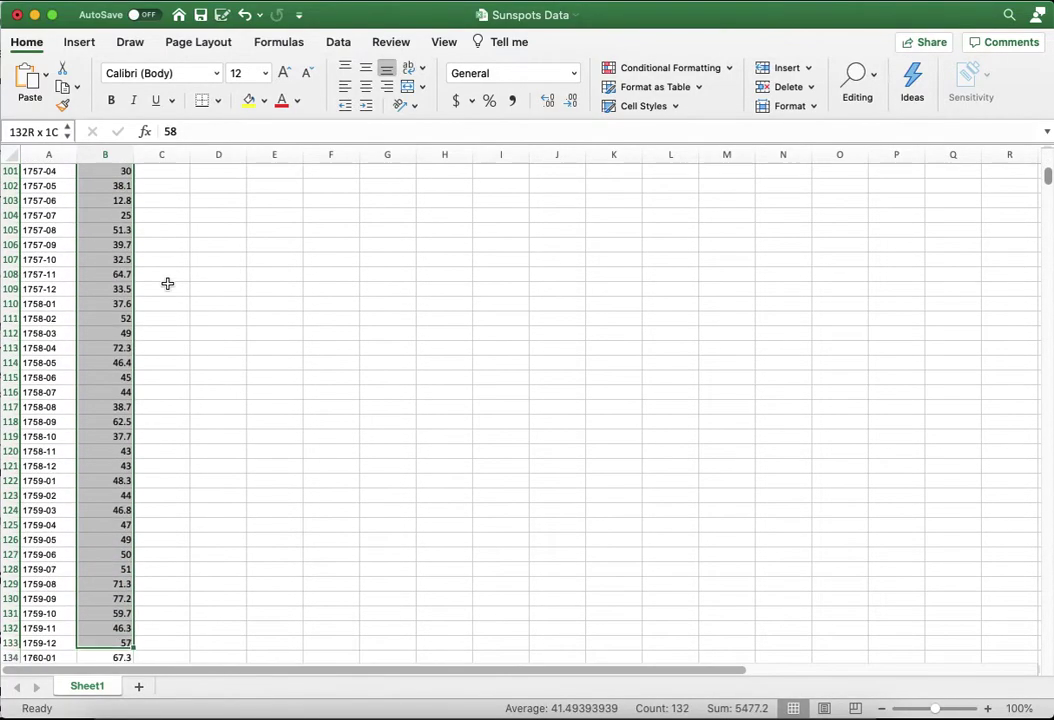
{"action": "key", "text": "shift+Up"}
{"action": "key", "text": "shift+Up"}
{"action": "key", "text": "shift+Up"}
{"action": "key", "text": "shift+Up"}
{"action": "key", "text": "shift+Up"}
{"action": "key", "text": "shift+Up"}
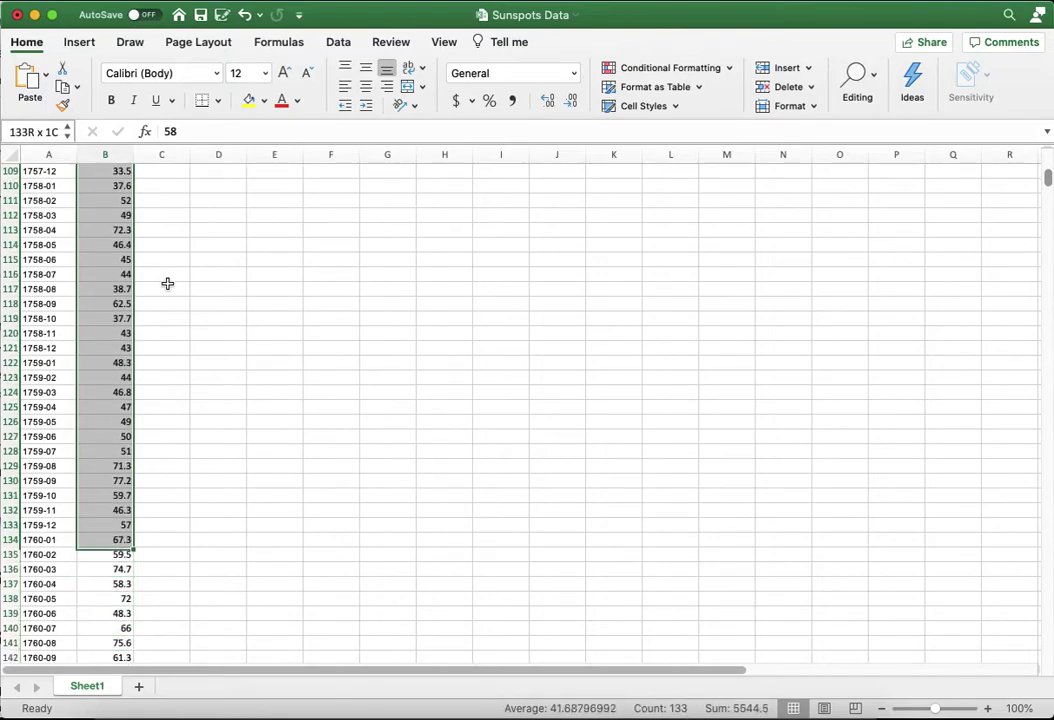
{"action": "key", "text": "shift+Up"}
{"action": "key", "text": "shift+Down"}
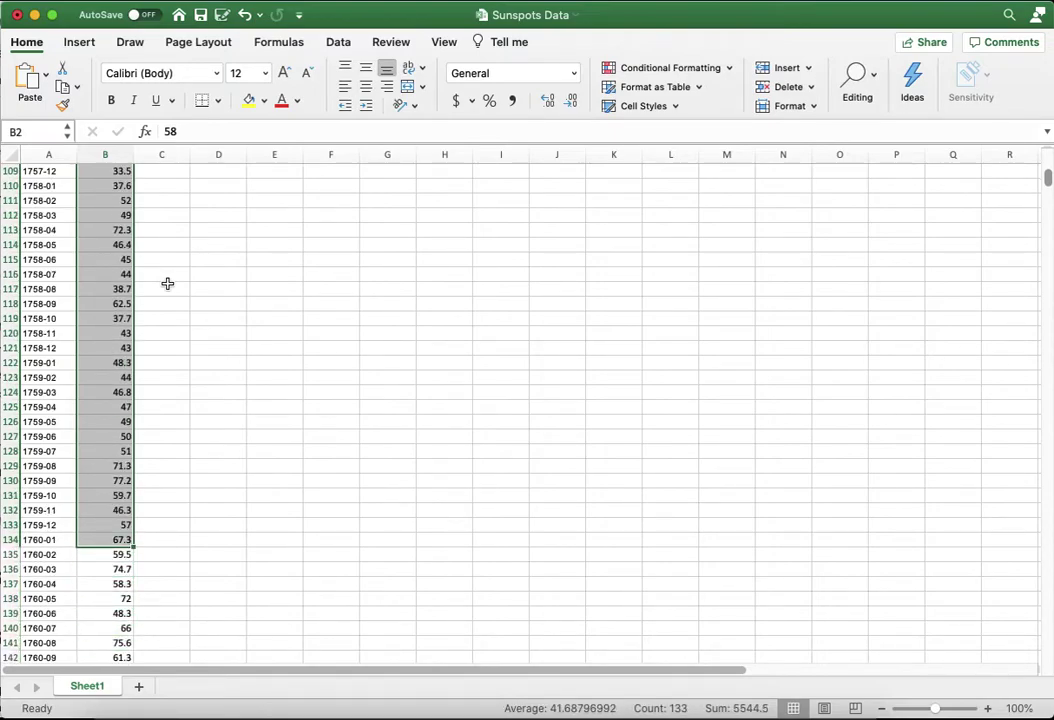
{"action": "key", "text": "shift+Up"}
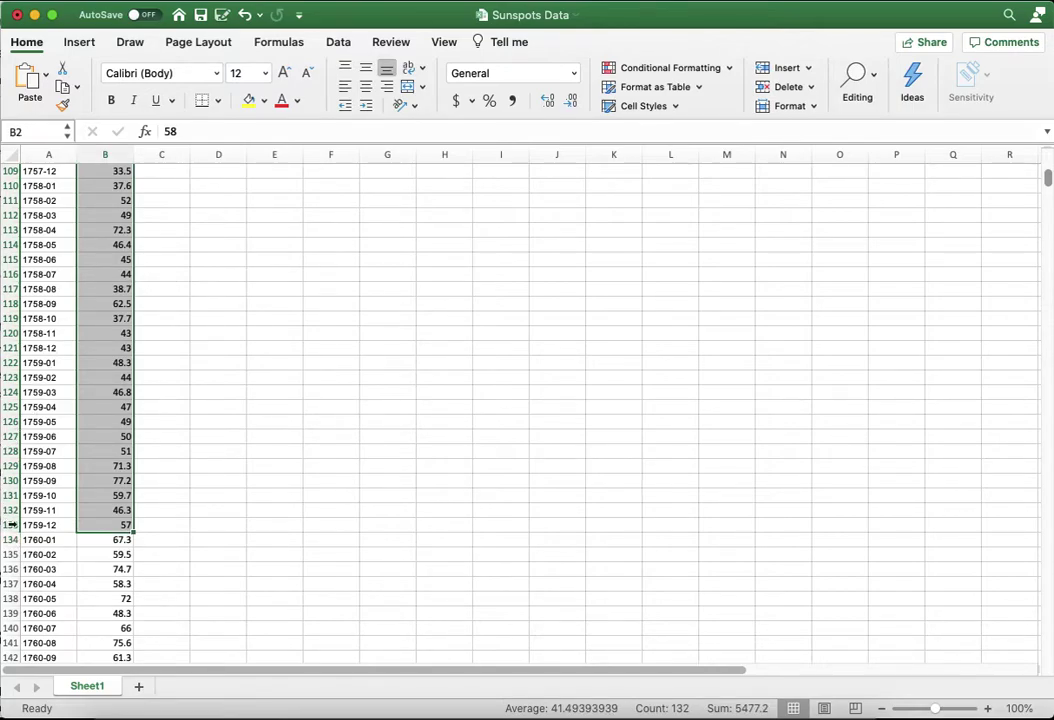
Step: Enter =AVERAGE(B2:B133) in C133 beside 1759-12 to average the first 132 monthly sunspot values
{"action": "scroll", "coordinate": [104, 400], "scroll_direction": "up", "scroll_amount": 20}
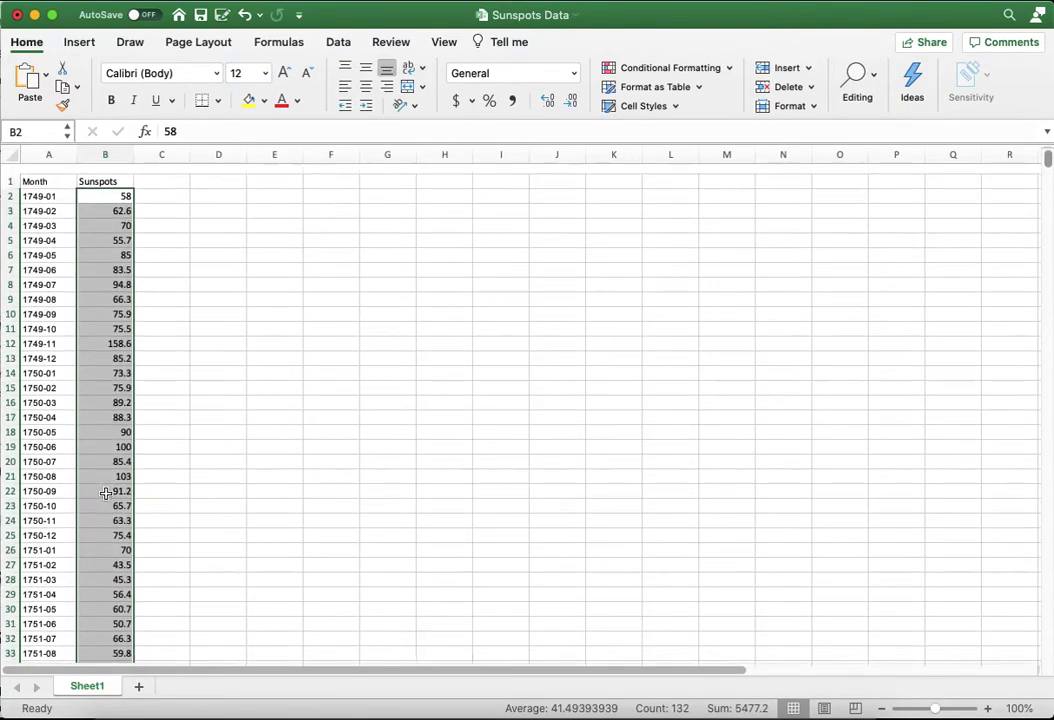
{"action": "scroll", "coordinate": [172, 401], "scroll_direction": "down", "scroll_amount": 20}
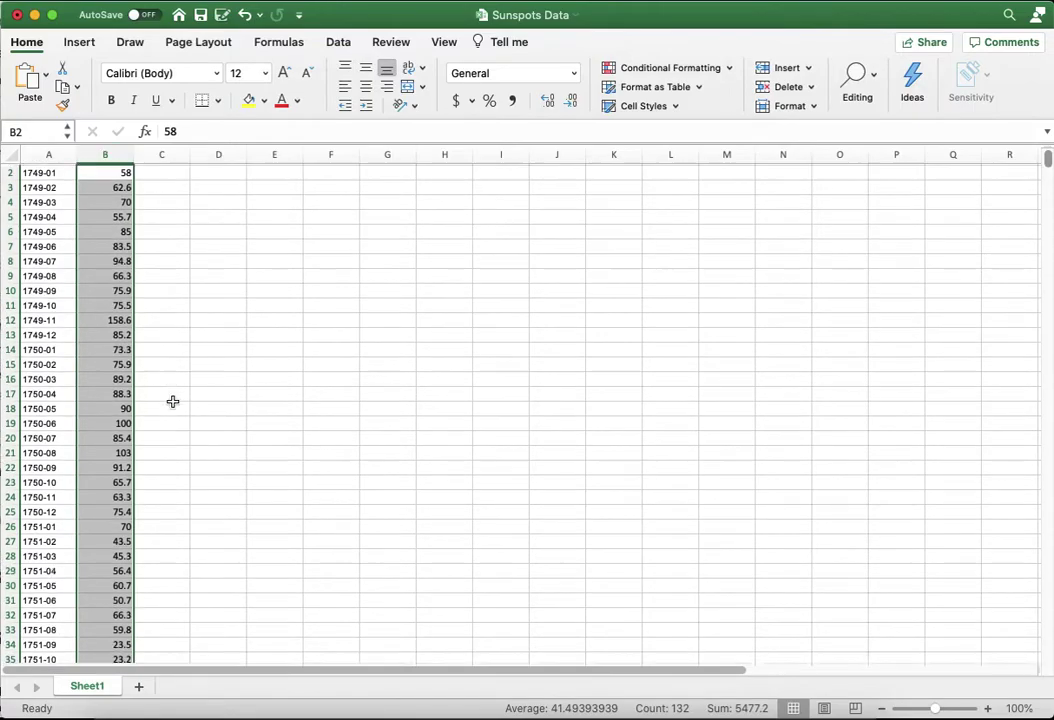
{"action": "scroll", "coordinate": [172, 401], "scroll_direction": "down", "scroll_amount": 20}
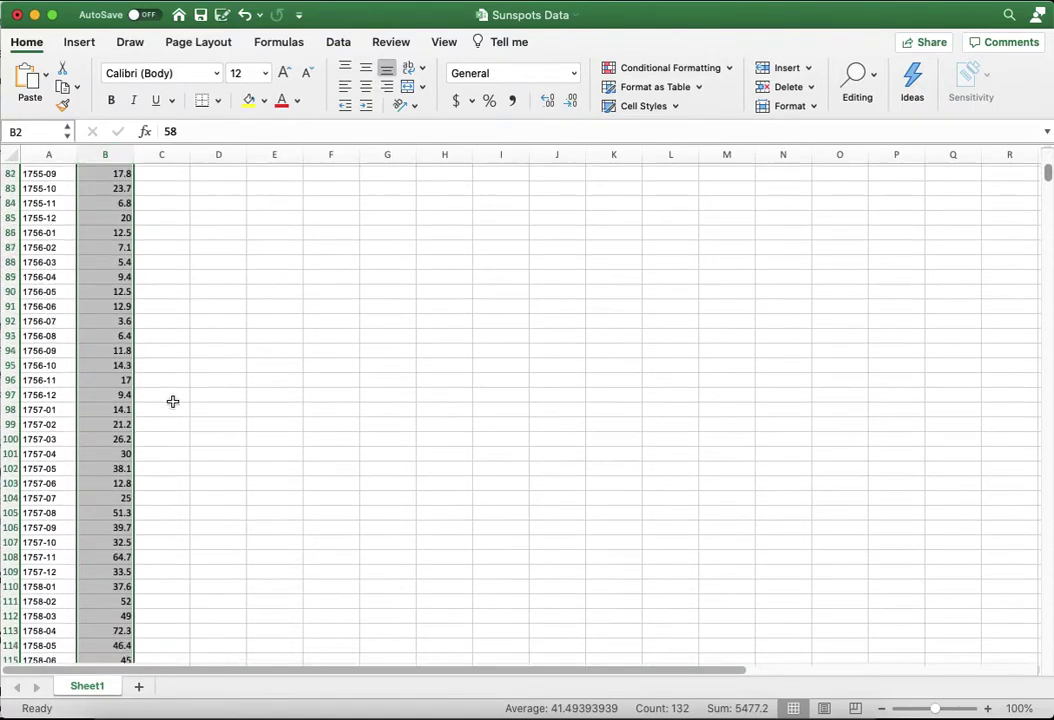
{"action": "scroll", "coordinate": [172, 401], "scroll_direction": "up", "scroll_amount": 8}
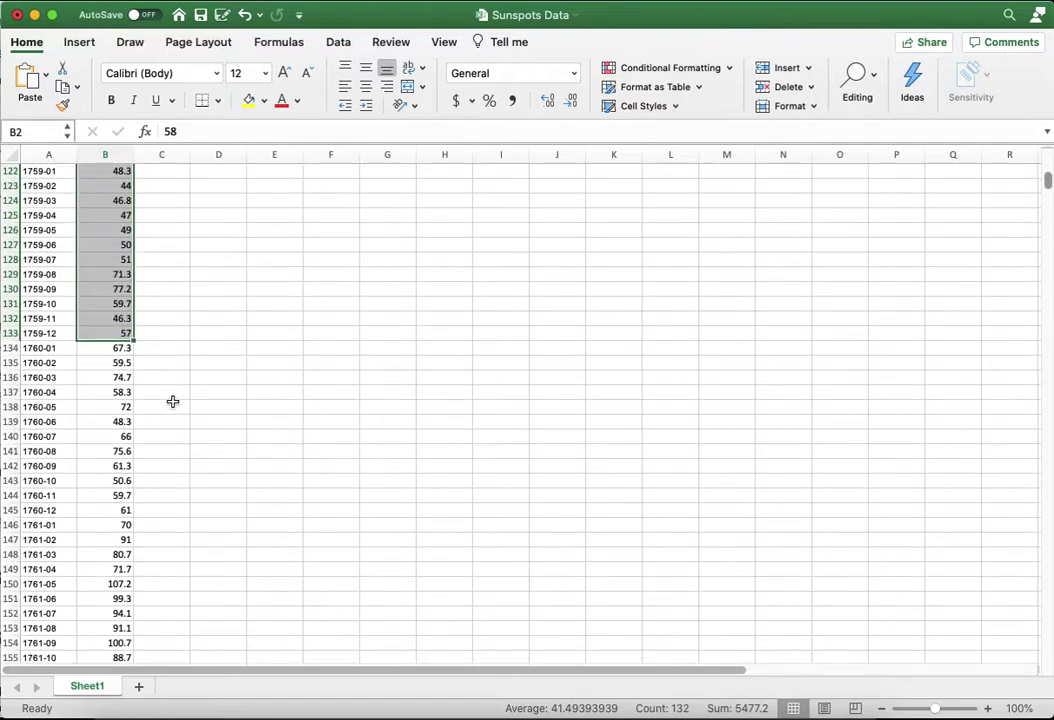
{"action": "left_click", "coordinate": [167, 360]}
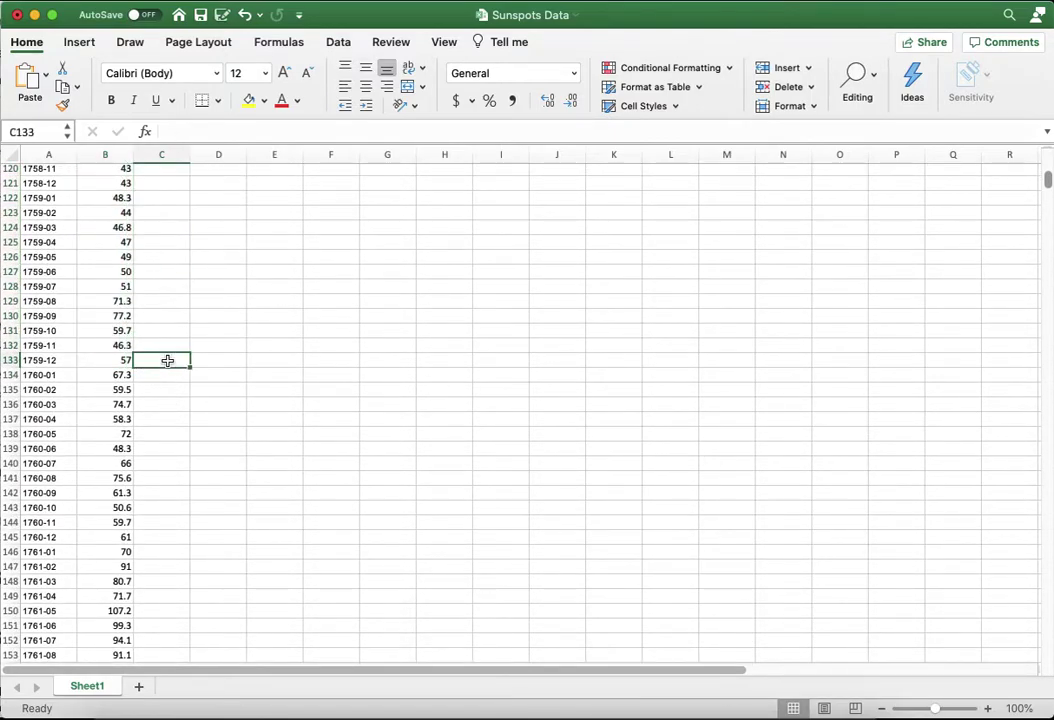
{"action": "type", "text": "="}
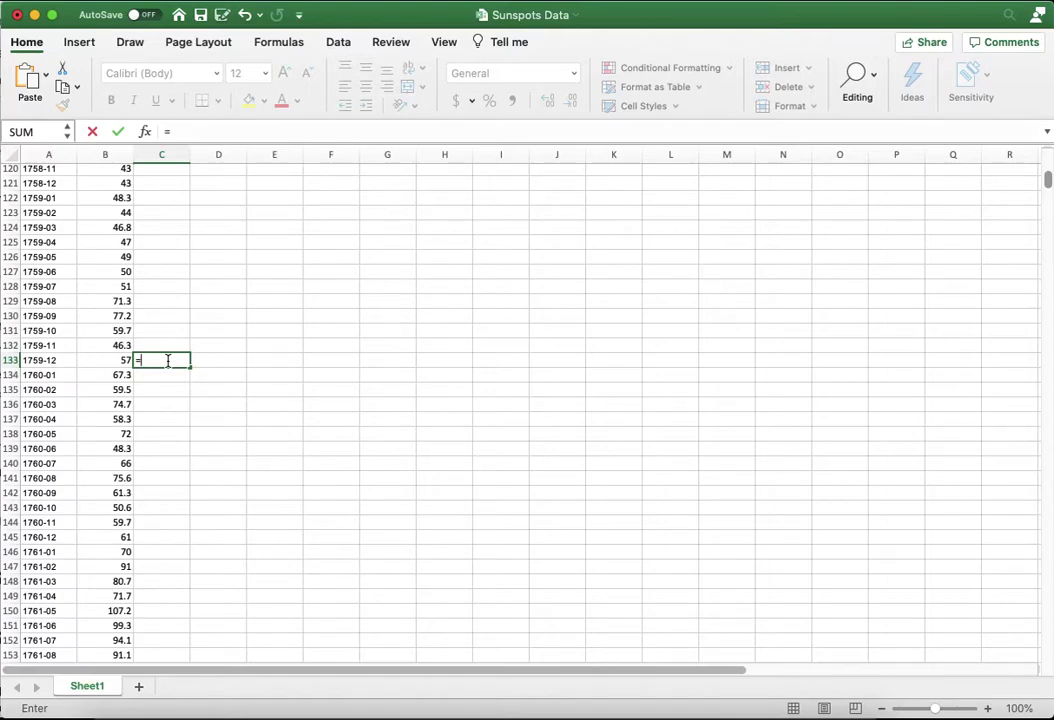
{"action": "type", "text": "avera"}
{"action": "key", "text": "Tab"}
{"action": "key", "text": "Left"}
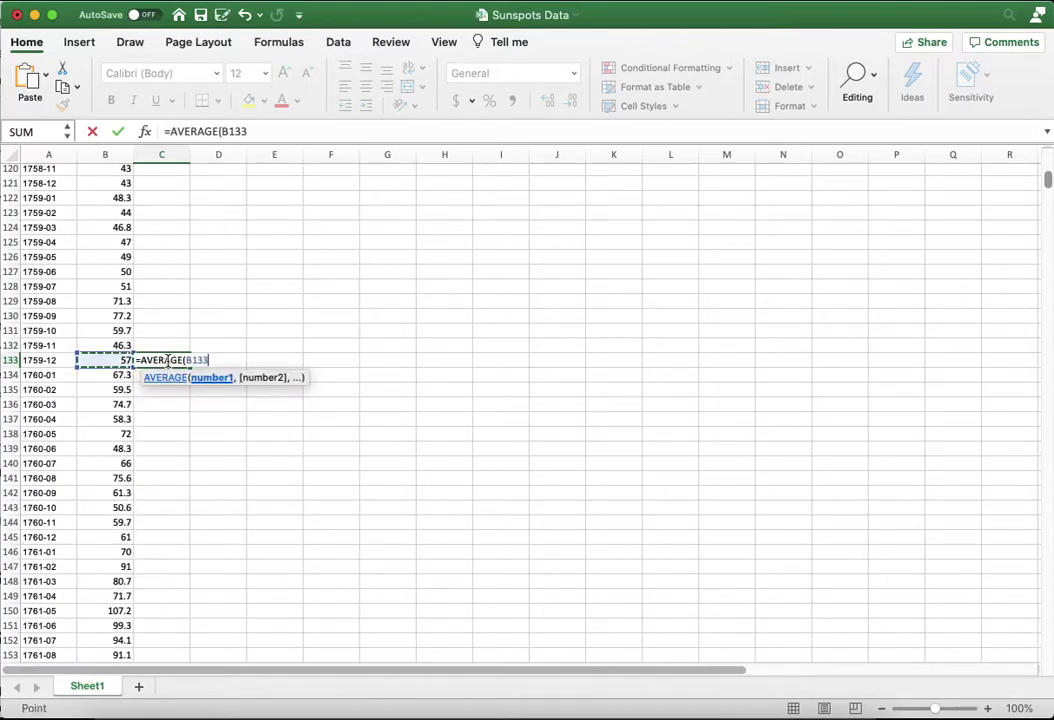
{"action": "key", "text": "super+shift+Up"}
{"action": "key", "text": "Return"}
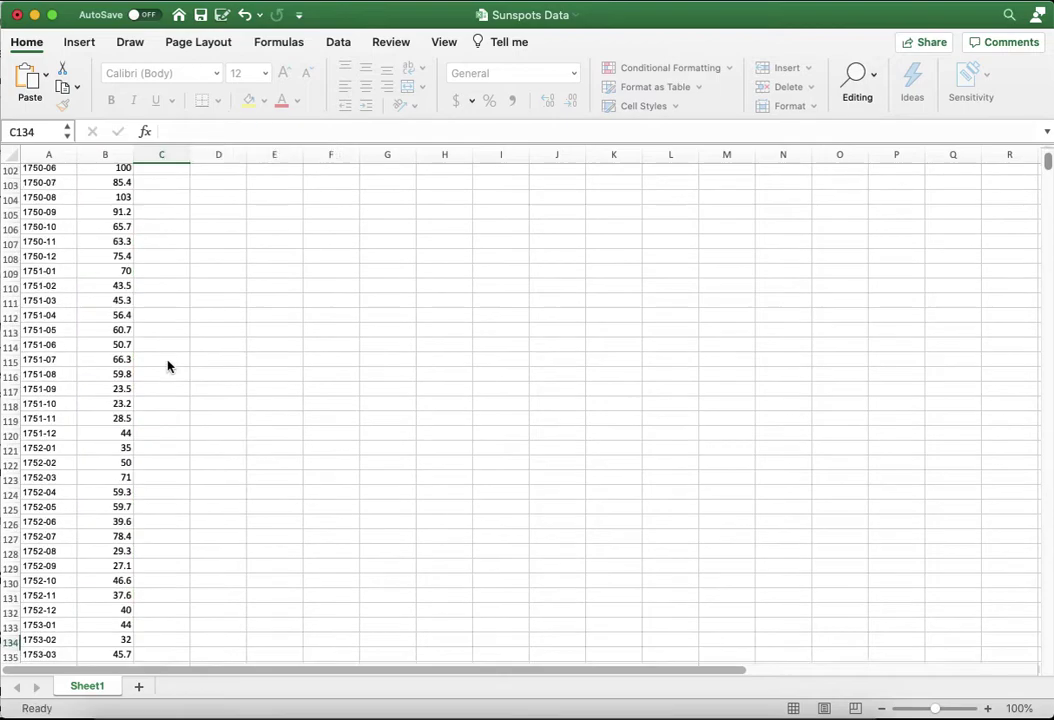
Step: Fill the averaging formula from C133 down column C to the last data row, C2821
{"action": "scroll", "coordinate": [168, 366], "scroll_direction": "down", "scroll_amount": 5}
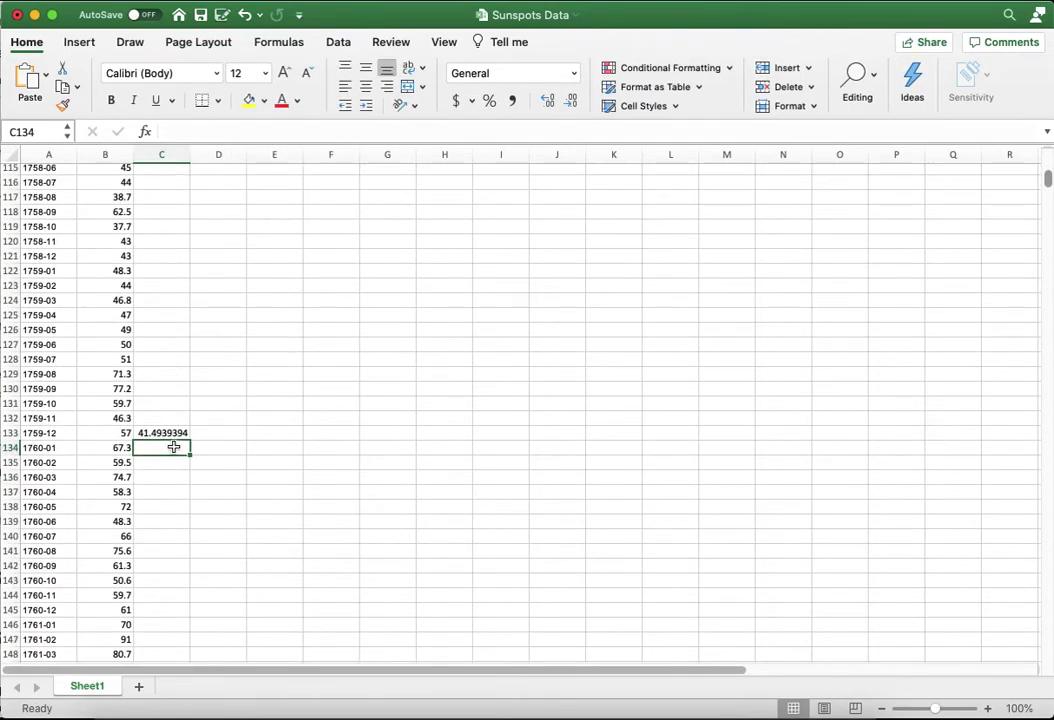
{"action": "left_click", "coordinate": [173, 432]}
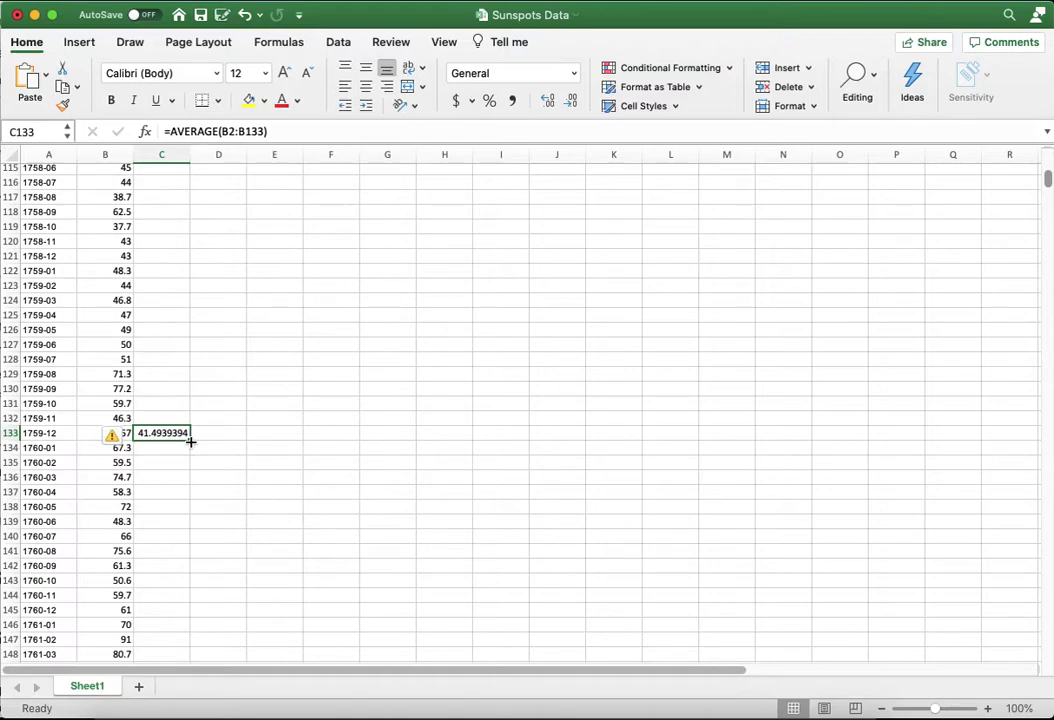
{"action": "double_click", "coordinate": [190, 441]}
Step: Examine the filled averaging formulas at C140 and in the final 1983 rows of column C, down to C2821
{"action": "left_click", "coordinate": [152, 536]}
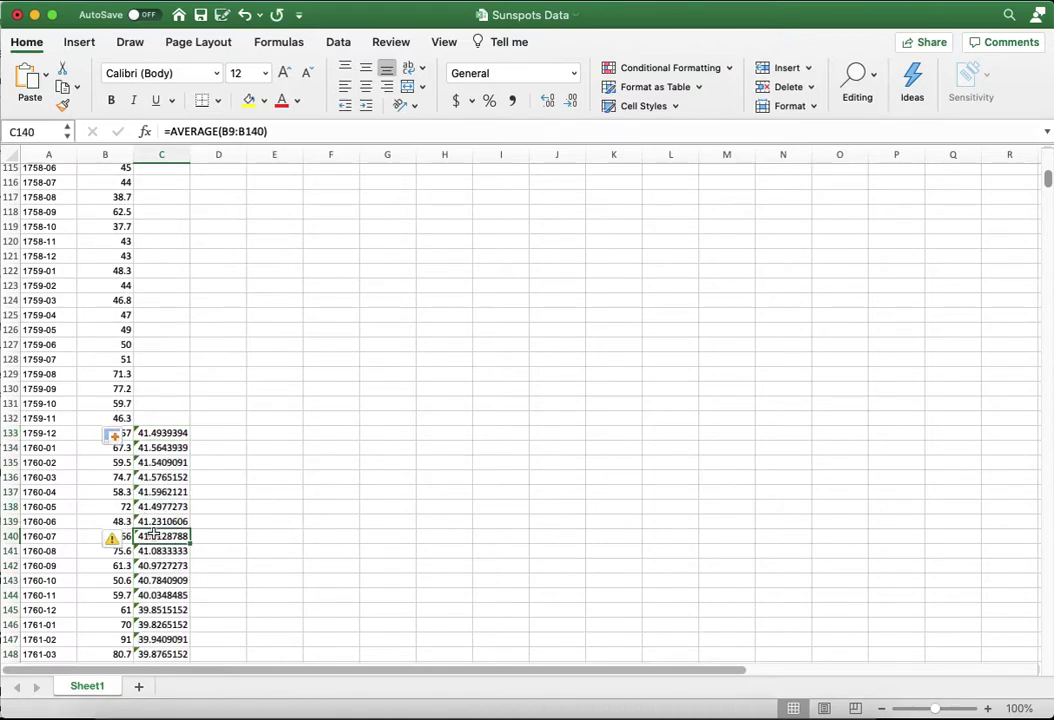
{"action": "key", "text": "super+Down"}
{"action": "key", "text": "Left"}
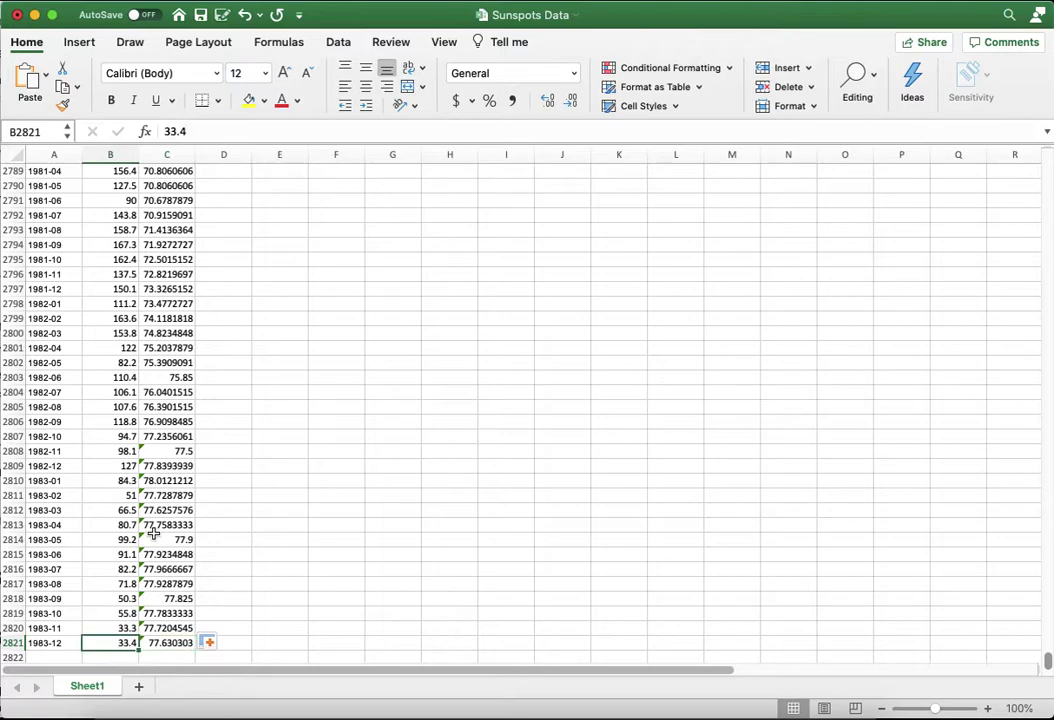
{"action": "key", "text": "Right"}
{"action": "key", "text": "Left"}
{"action": "key", "text": "Right"}
{"action": "key", "text": "Up"}
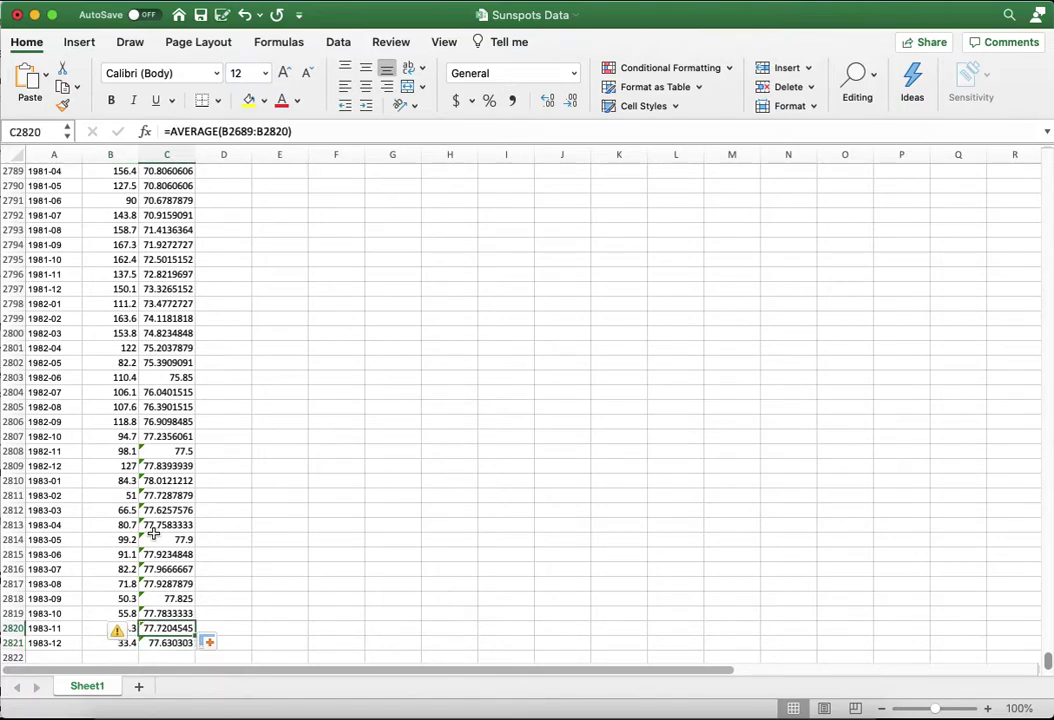
{"action": "key", "text": "Up"}
{"action": "key", "text": "Up"}
{"action": "key", "text": "Up"}
{"action": "key", "text": "Down"}
{"action": "key", "text": "Down"}
{"action": "key", "text": "Down"}
{"action": "key", "text": "Up"}
{"action": "key", "text": "Up"}
{"action": "key", "text": "Up"}
{"action": "key", "text": "Up"}
{"action": "key", "text": "Down"}
{"action": "key", "text": "Down"}
{"action": "key", "text": "Down"}
{"action": "key", "text": "Down"}
{"action": "key", "text": "Down"}
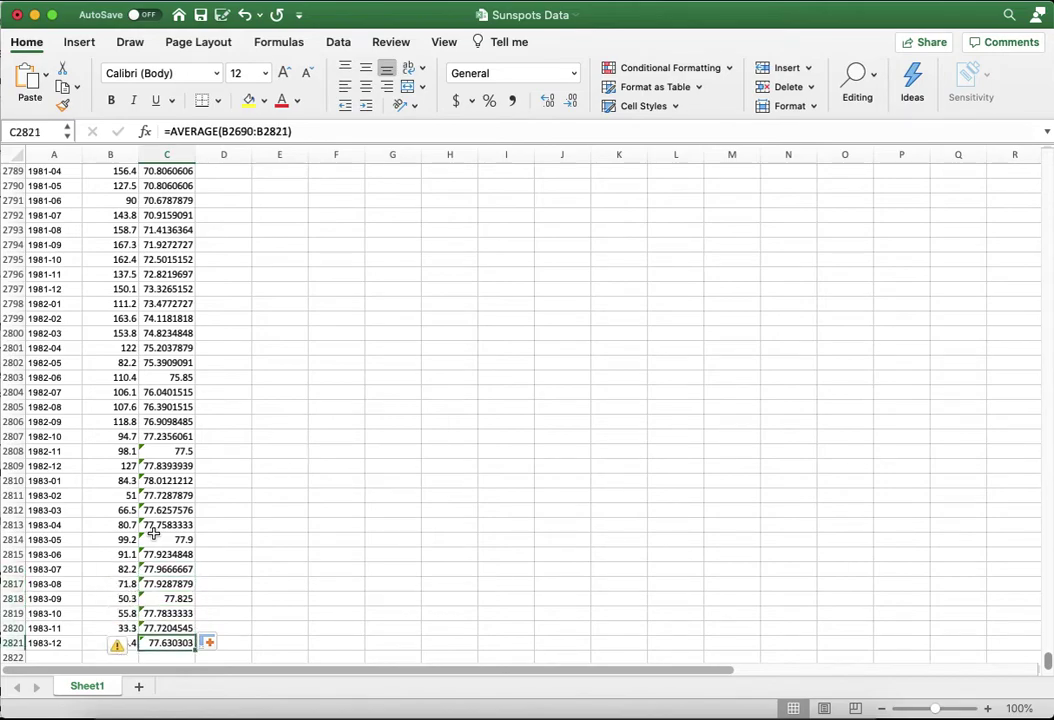
Step: Compare the 132-month averages in column C with the monthly sunspot values from 1983-12 back to 1981-12
{"action": "key", "text": "Up"}
{"action": "key", "text": "Up"}
{"action": "key", "text": "Up"}
{"action": "key", "text": "Up"}
{"action": "key", "text": "Up"}
{"action": "key", "text": "Up"}
{"action": "key", "text": "Up"}
{"action": "key", "text": "Up"}
{"action": "key", "text": "Up"}
{"action": "key", "text": "Up"}
{"action": "key", "text": "Up"}
{"action": "key", "text": "Up"}
{"action": "key", "text": "Up"}
{"action": "key", "text": "Up"}
{"action": "key", "text": "Up"}
{"action": "key", "text": "Up"}
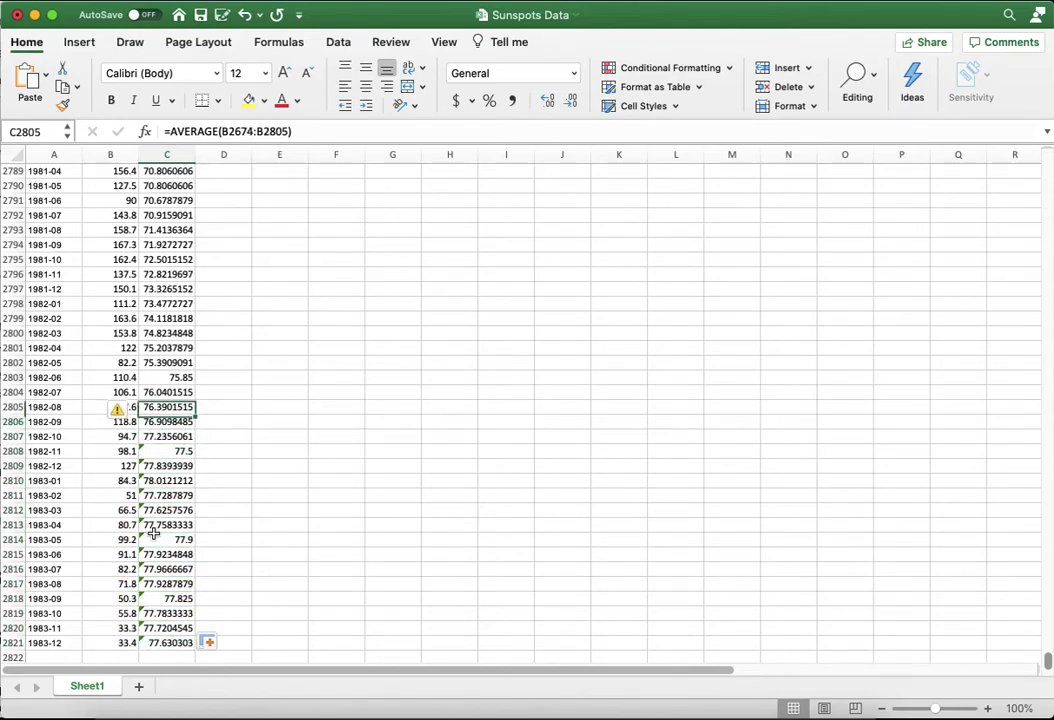
{"action": "key", "text": "Up"}
{"action": "key", "text": "Up"}
{"action": "key", "text": "Up"}
{"action": "key", "text": "Up"}
{"action": "key", "text": "Up"}
{"action": "key", "text": "Up"}
{"action": "key", "text": "Up"}
{"action": "key", "text": "Up"}
{"action": "key", "text": "Left"}
{"action": "key", "text": "Right"}
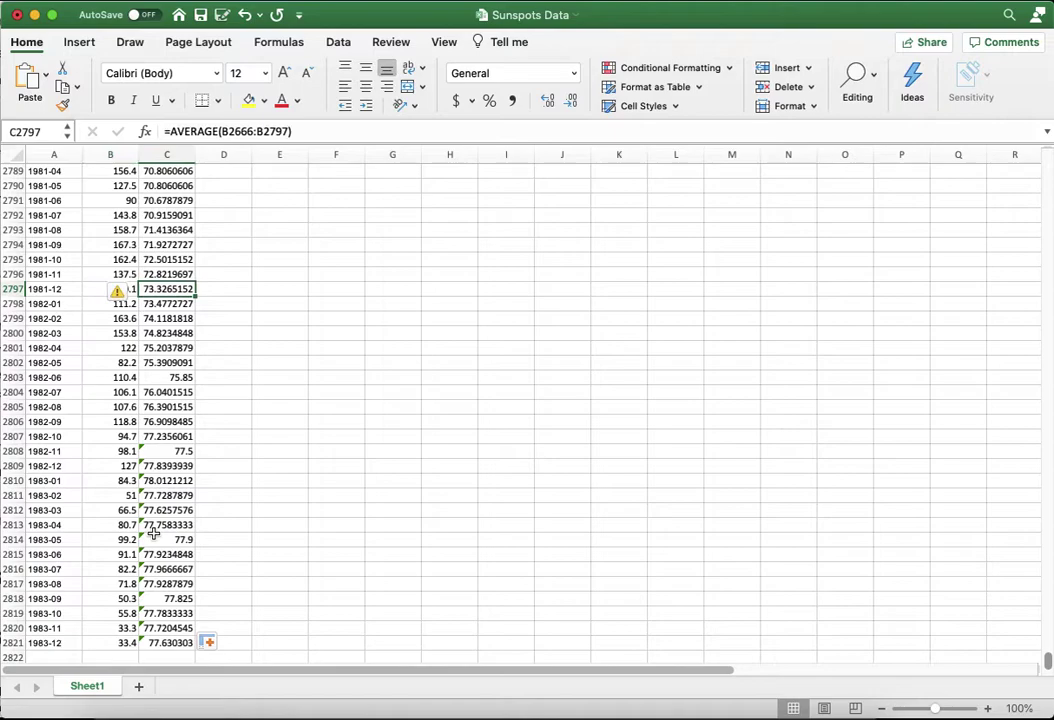
{"action": "key", "text": "Left"}
{"action": "key", "text": "Right"}
{"action": "key", "text": "Left"}
{"action": "key", "text": "Down"}
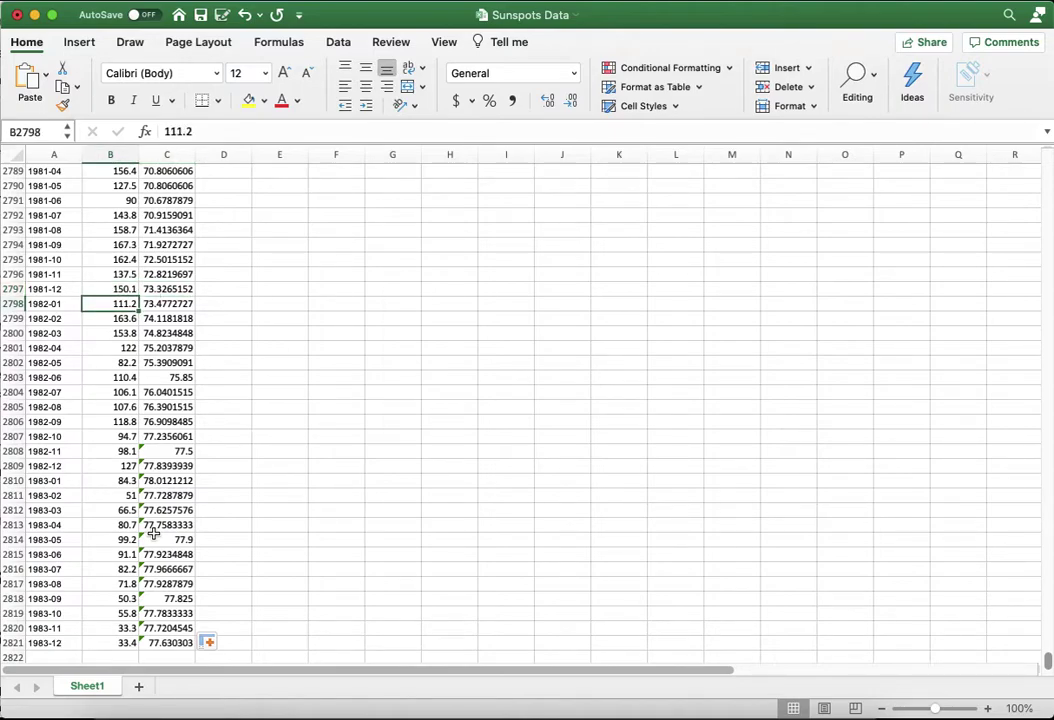
{"action": "key", "text": "Down"}
{"action": "key", "text": "Down"}
{"action": "key", "text": "Right"}
Step: Plot the months, sunspot values and moving averages in A133:C2821 as a 2-D line chart
{"action": "key", "text": "super+Up"}
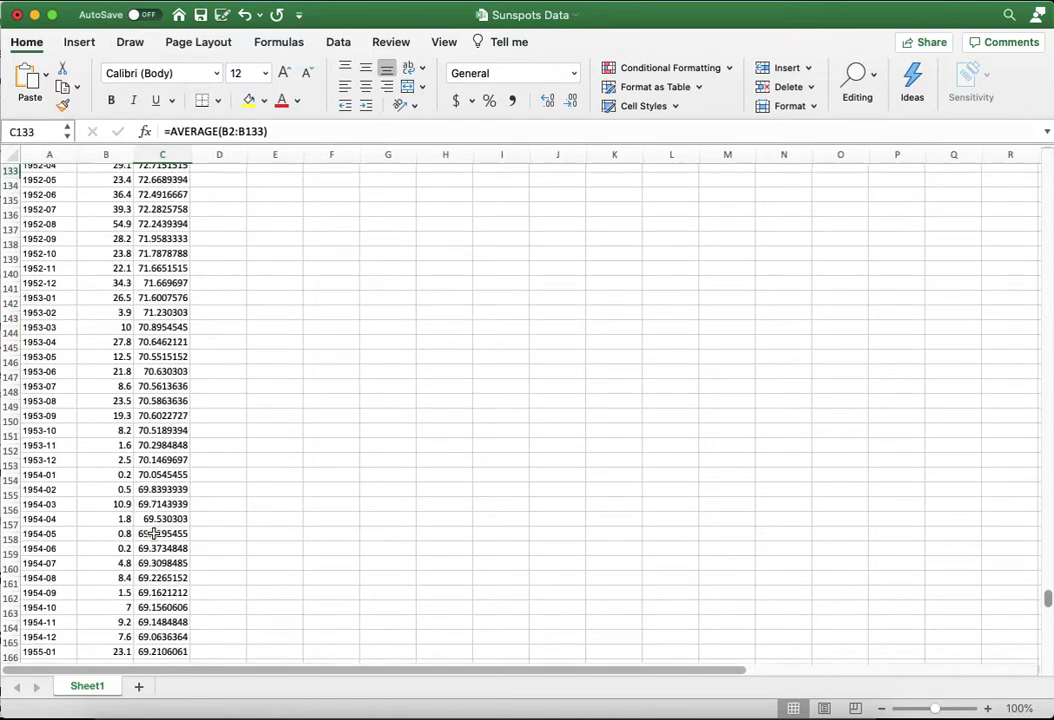
{"action": "key", "text": "Up"}
{"action": "key", "text": "Up"}
{"action": "key", "text": "Up"}
{"action": "key", "text": "Left"}
{"action": "key", "text": "Down"}
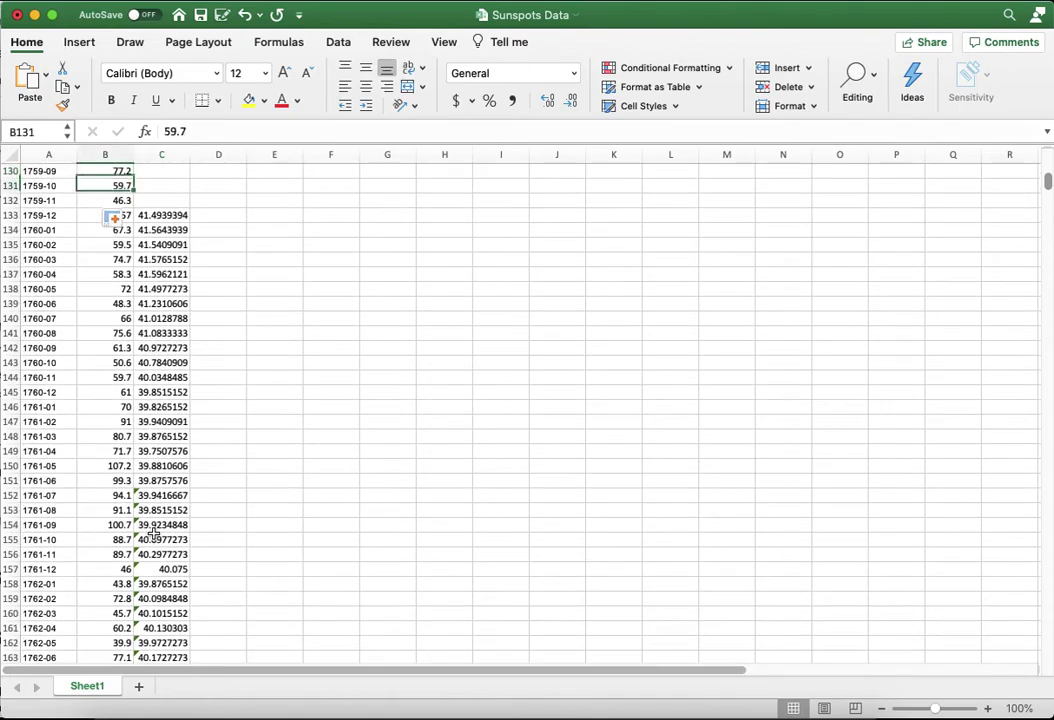
{"action": "key", "text": "Down"}
{"action": "key", "text": "Down"}
{"action": "key", "text": "Left"}
{"action": "key", "text": "Right"}
{"action": "key", "text": "Left"}
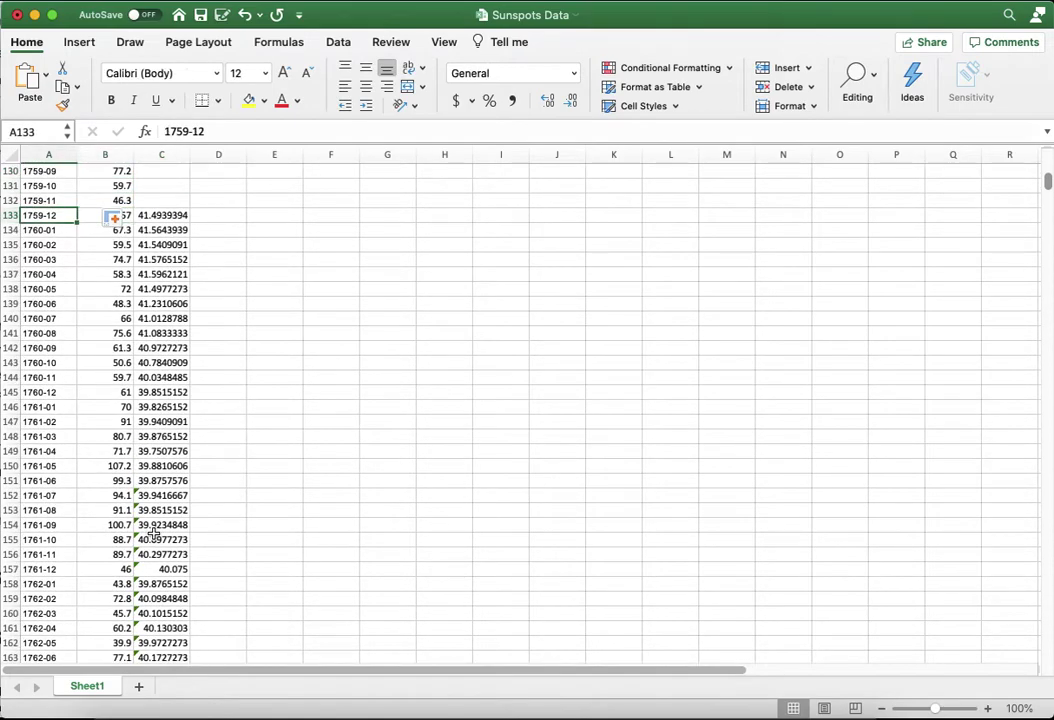
{"action": "key", "text": "shift+Right"}
{"action": "key", "text": "shift+Right"}
{"action": "key", "text": "shift+super+Down"}
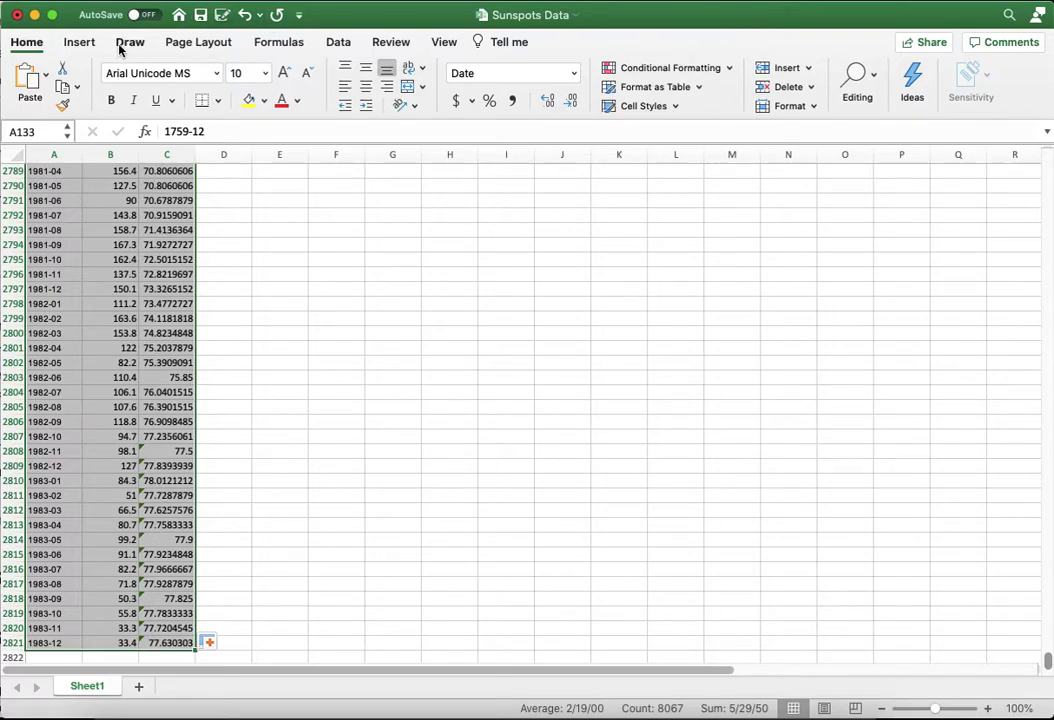
{"action": "left_click", "coordinate": [72, 44]}
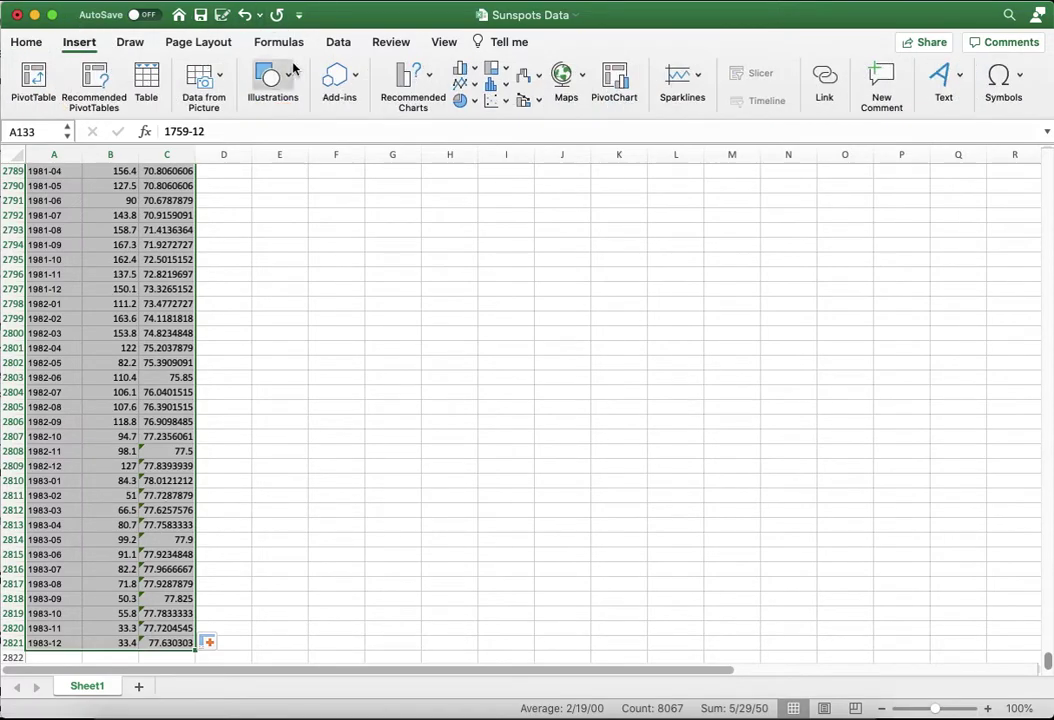
{"action": "left_click", "coordinate": [464, 83]}
{"action": "left_click", "coordinate": [497, 163]}
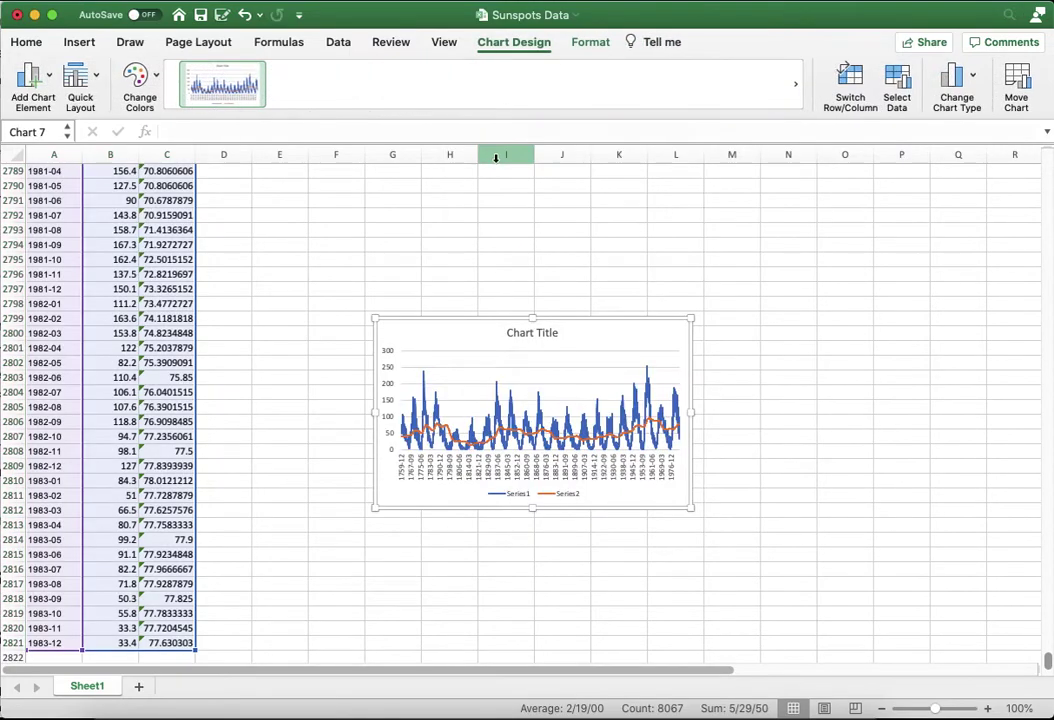
Step: Enlarge the line chart to span about columns D to O and place it beside the data
{"action": "left_click_drag", "start_coordinate": [473, 322], "coordinate": [283, 194]}
{"action": "left_click_drag", "start_coordinate": [519, 378], "coordinate": [868, 609]}
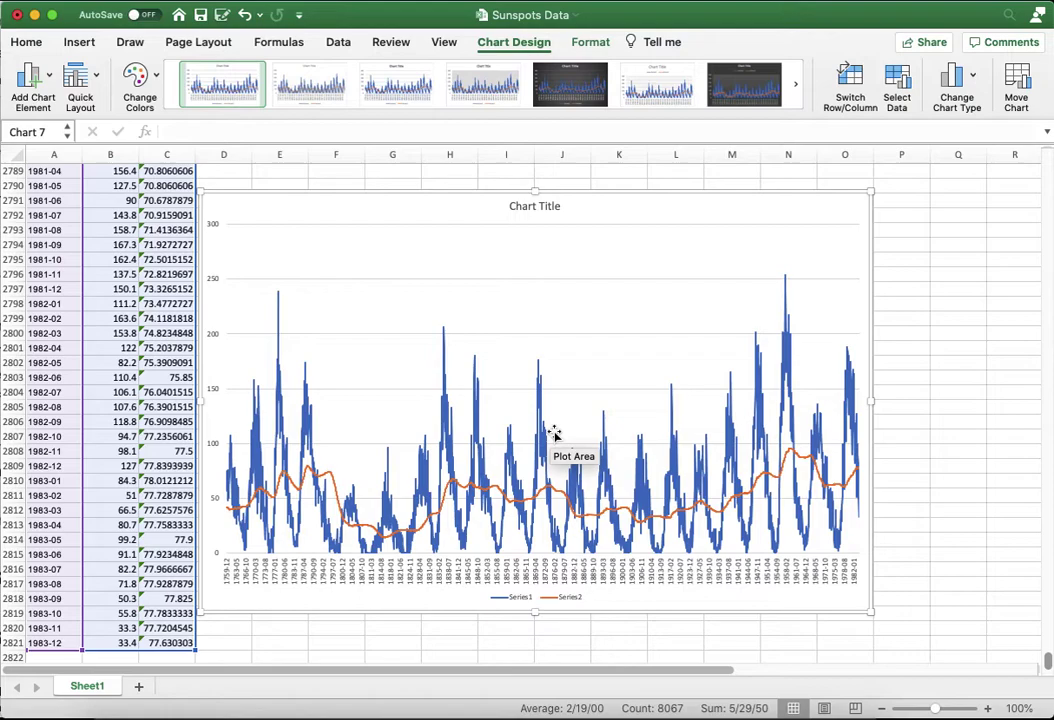
{"action": "left_click", "coordinate": [625, 200]}
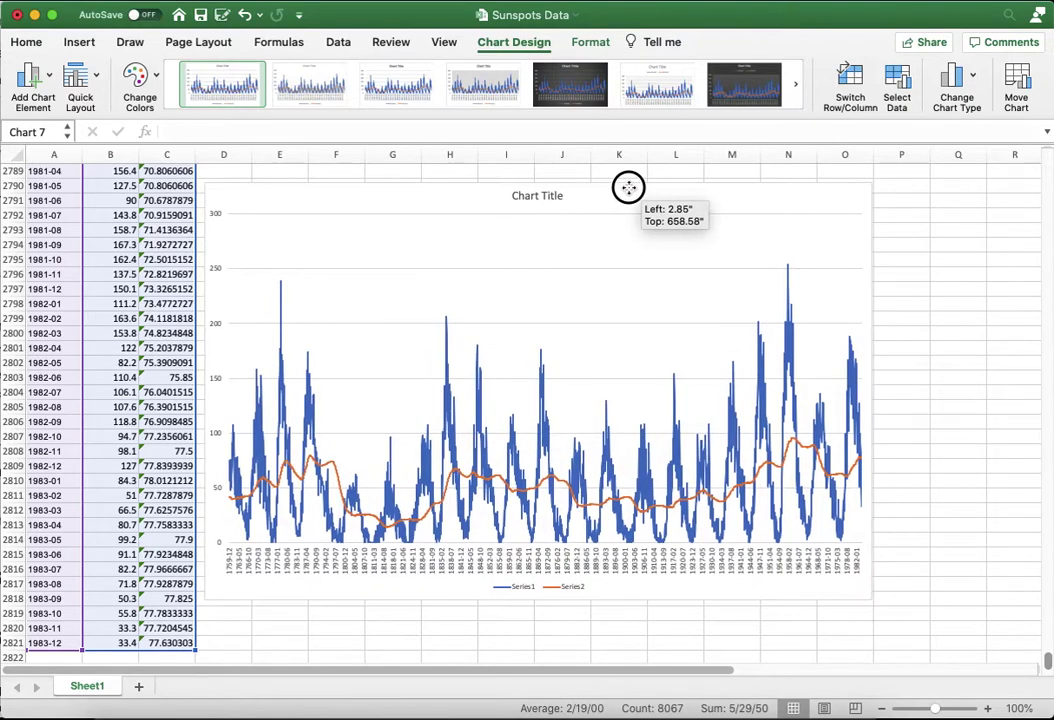
{"action": "left_click_drag", "start_coordinate": [628, 187], "coordinate": [623, 186]}
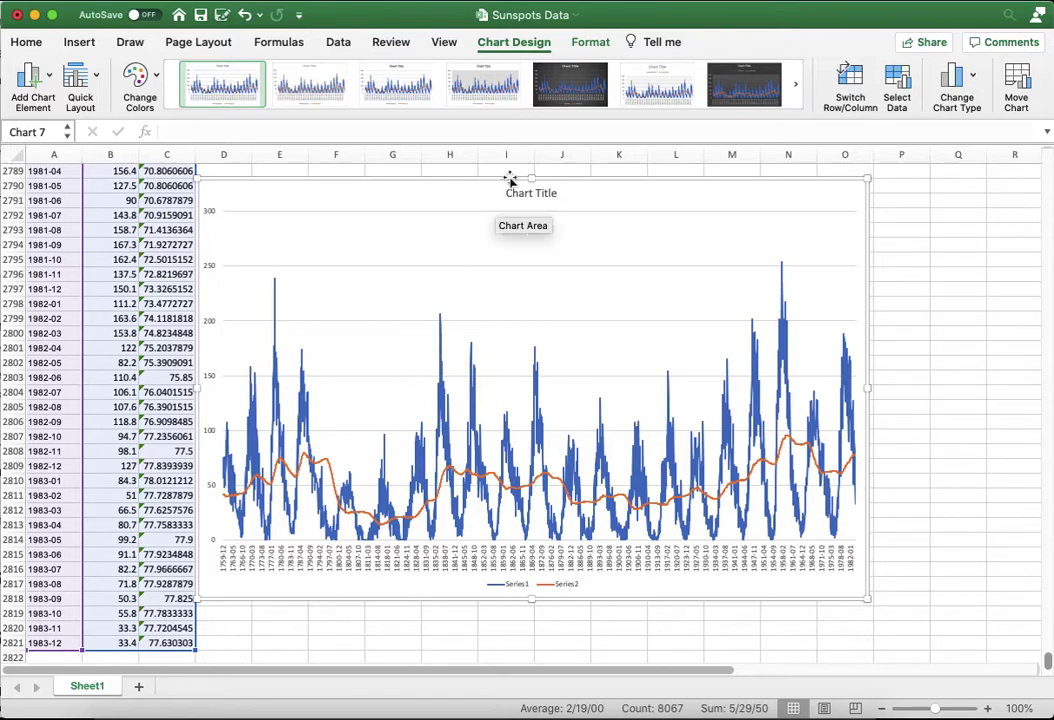
Step: Delete the line chart of sunspots and moving averages, and return to the end of the data
{"action": "left_click_drag", "start_coordinate": [435, 188], "coordinate": [484, 190]}
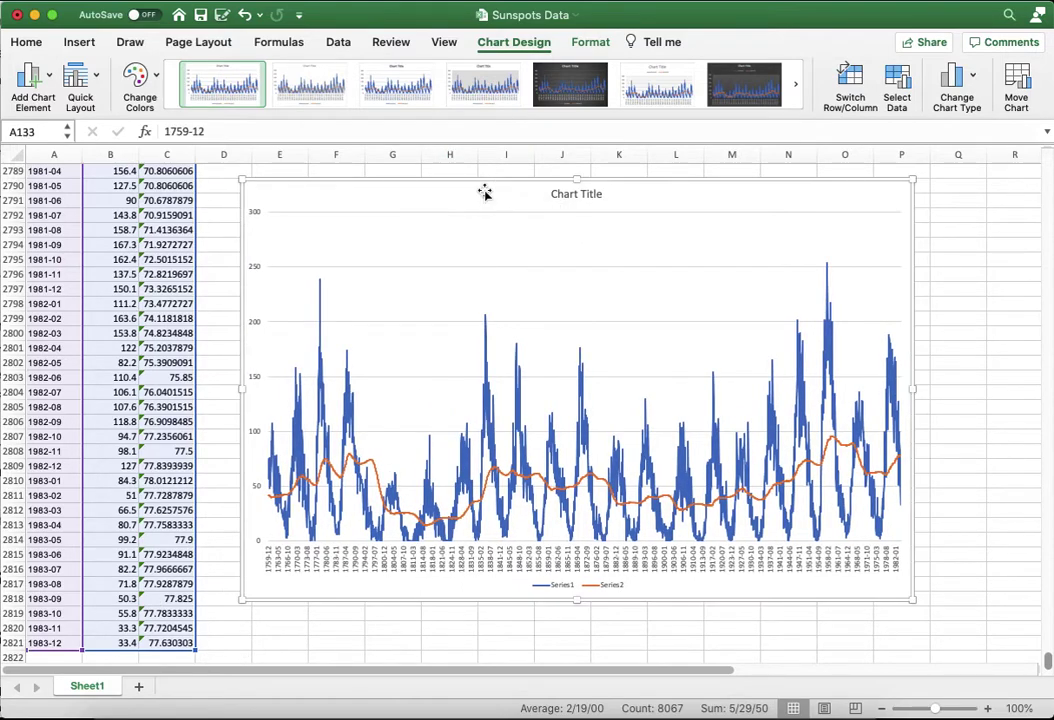
{"action": "key", "text": "Delete"}
{"action": "scroll", "coordinate": [228, 548], "scroll_direction": "down", "scroll_amount": 3}
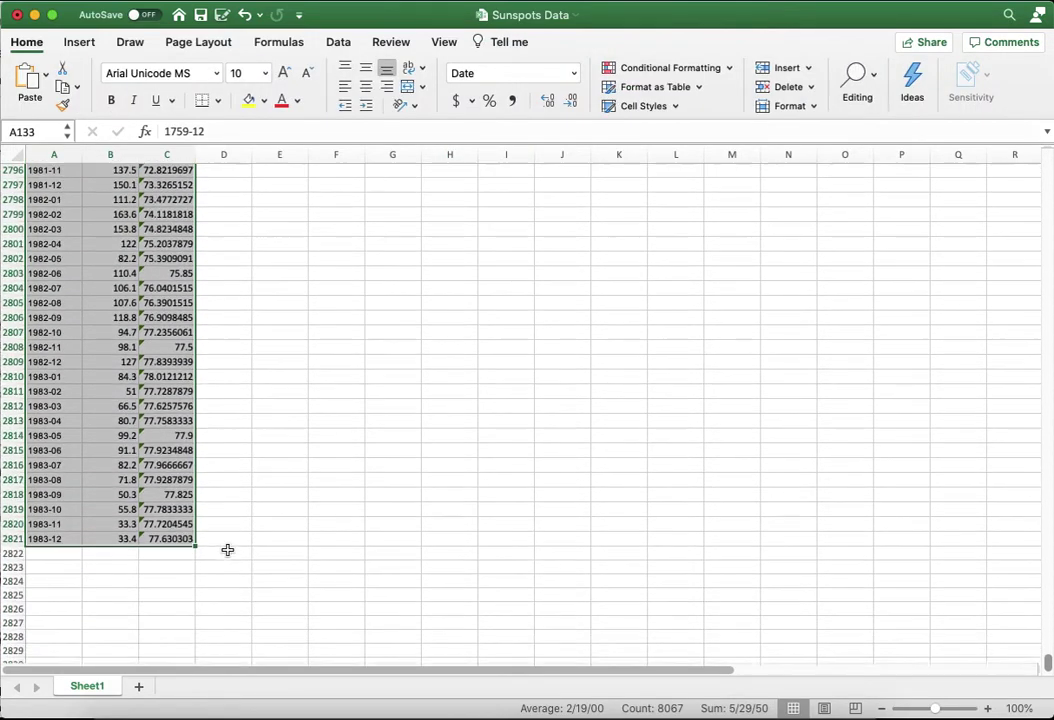
Step: Examine the last sunspot value in B2821, the averaging formula in C2821 and the empty row 2822 below
{"action": "left_click", "coordinate": [166, 544]}
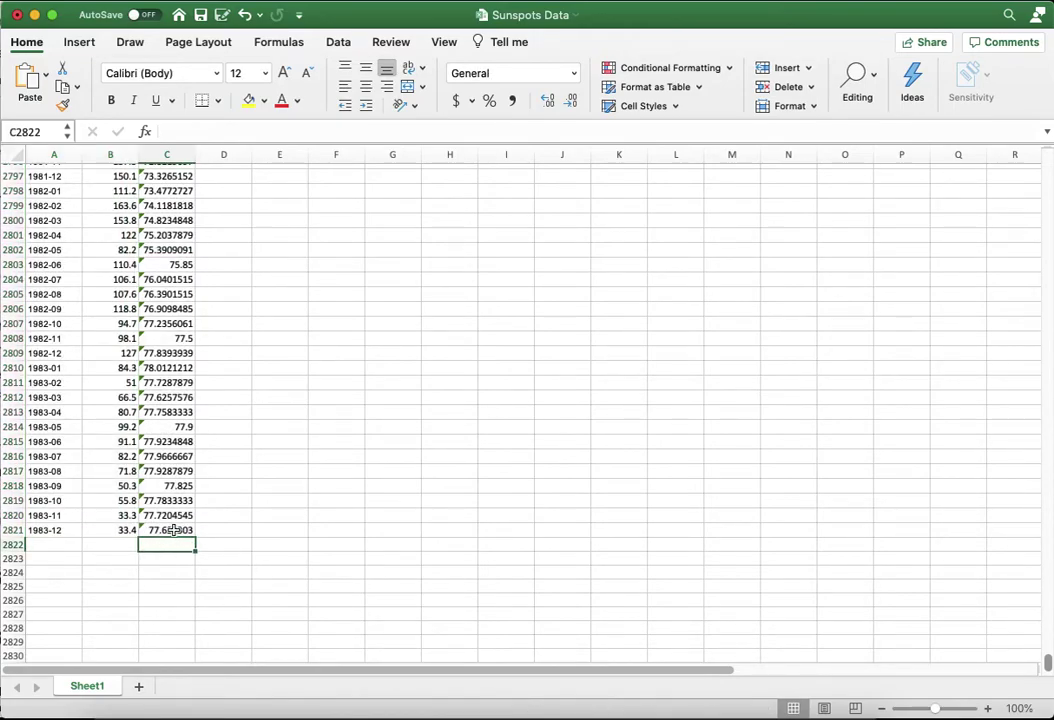
{"action": "left_click", "coordinate": [158, 532]}
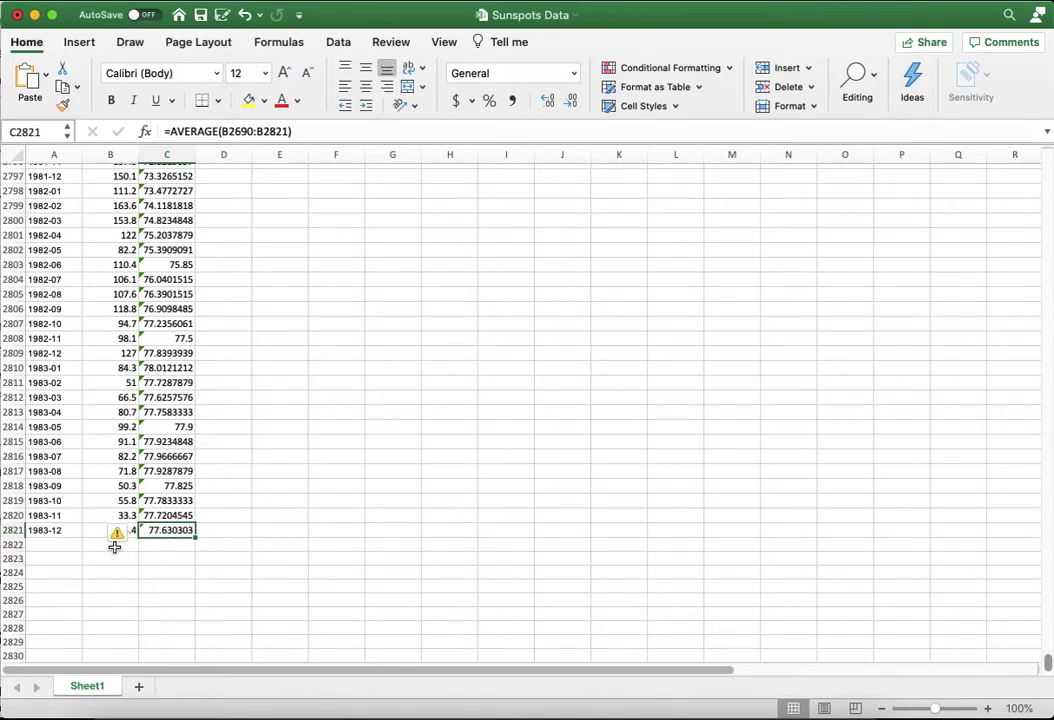
{"action": "left_click", "coordinate": [163, 545]}
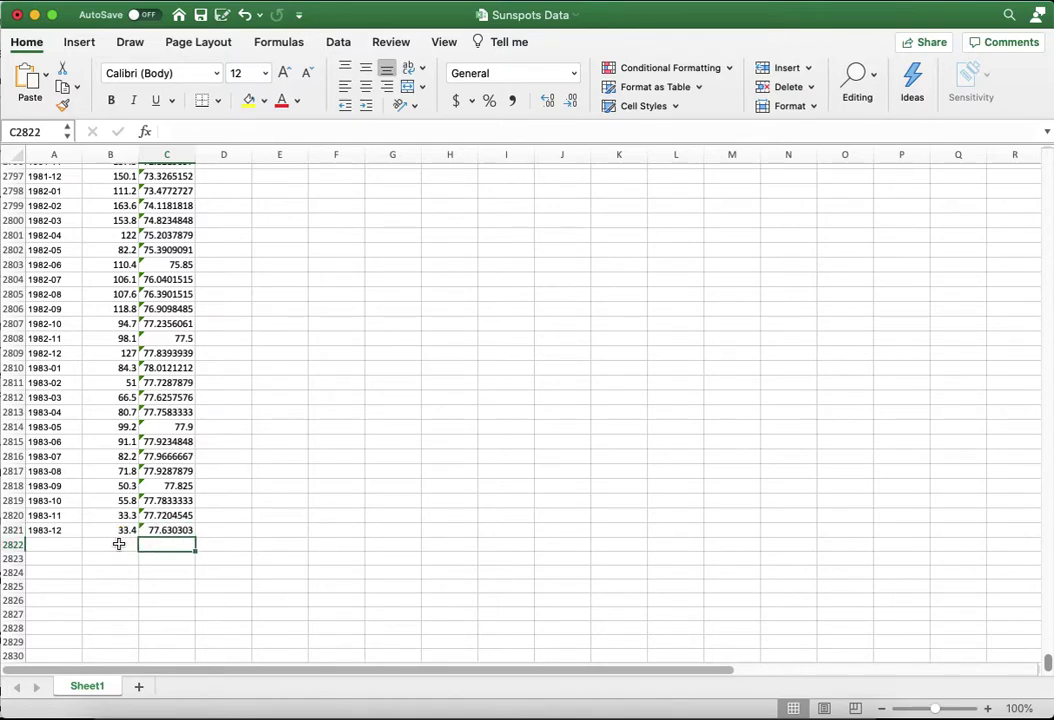
{"action": "left_click", "coordinate": [119, 544]}
{"action": "key", "text": "Up"}
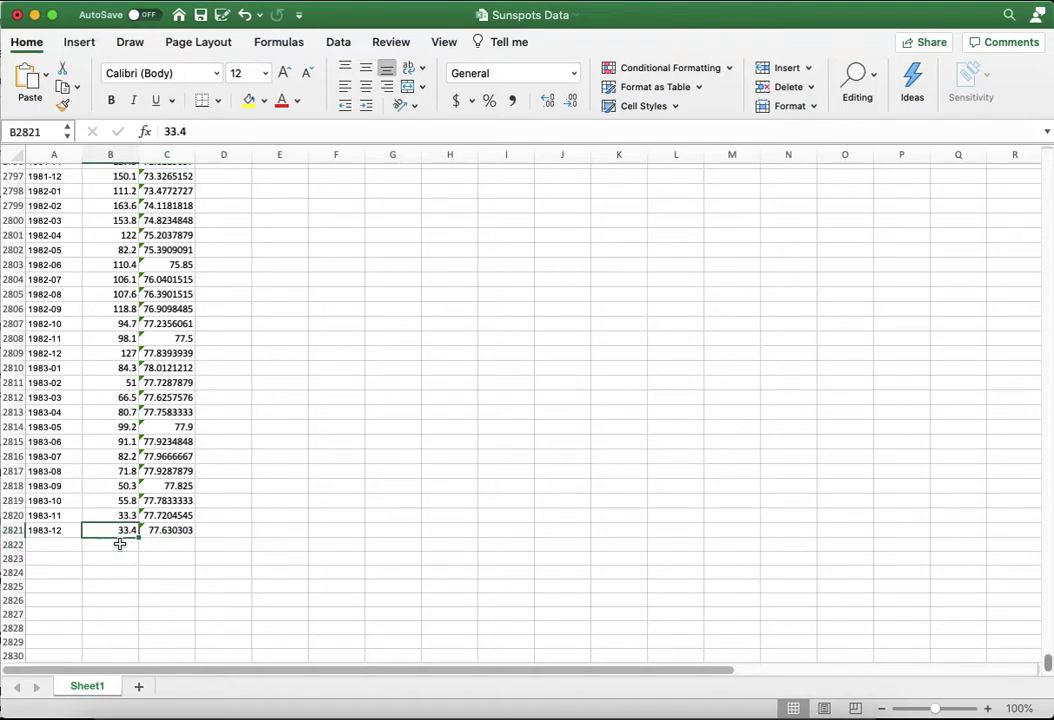
{"action": "key", "text": "Down"}
{"action": "key", "text": "Up"}
{"action": "key", "text": "Right"}
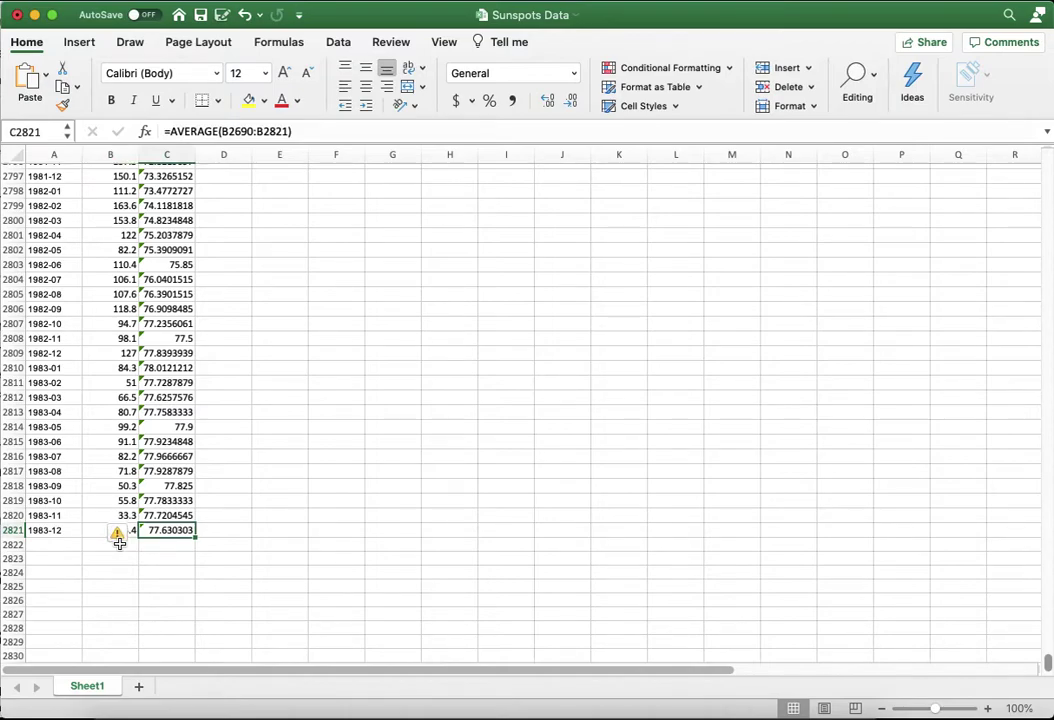
Step: Enter the formula =C2821 in B2822 to use the latest moving average as the next month's sunspot value
{"action": "left_click", "coordinate": [119, 543]}
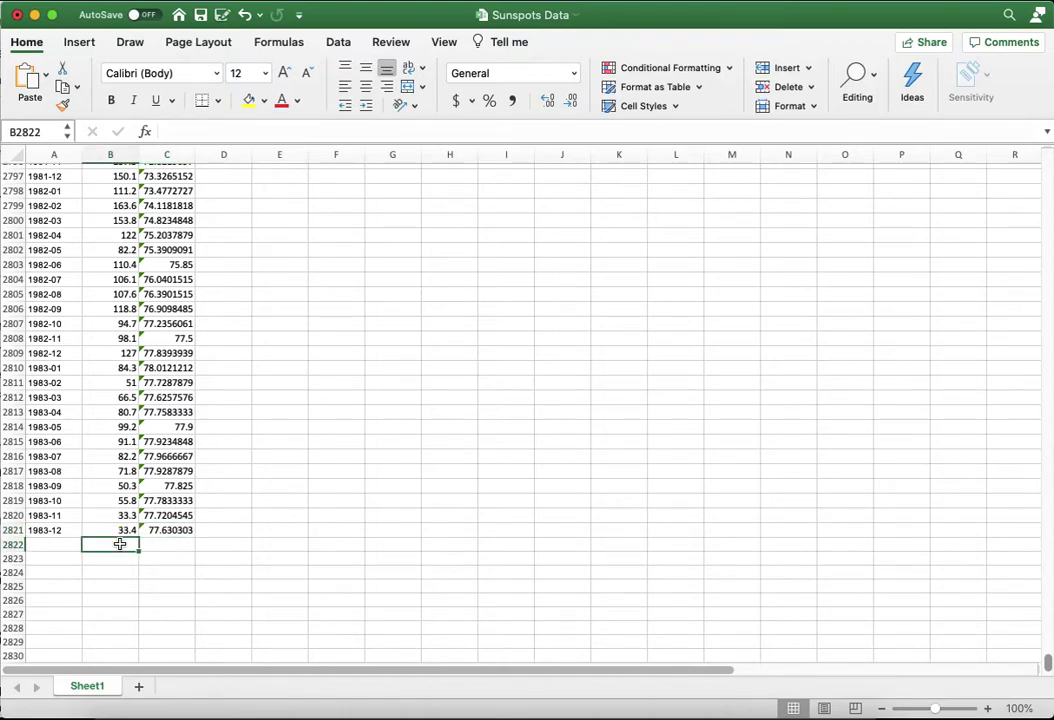
{"action": "type", "text": "="}
{"action": "key", "text": "Up"}
{"action": "key", "text": "Right"}
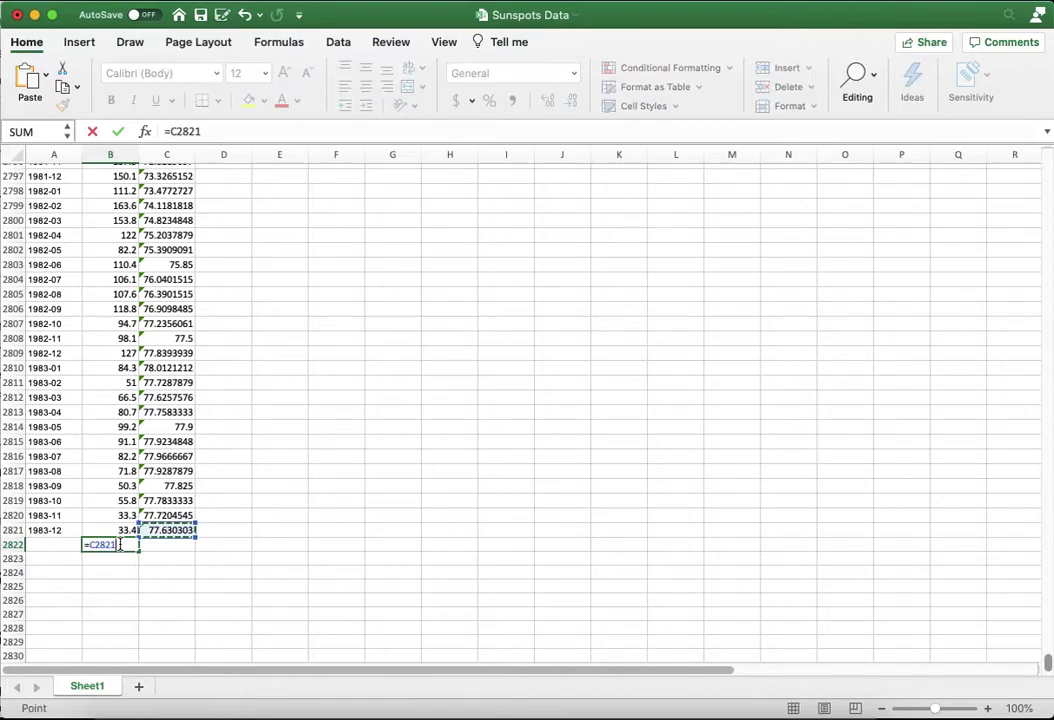
{"action": "key", "text": "Return"}
Step: Copy the formula in B2822 down through B2846 to cover 25 forecast months
{"action": "left_click", "coordinate": [119, 545]}
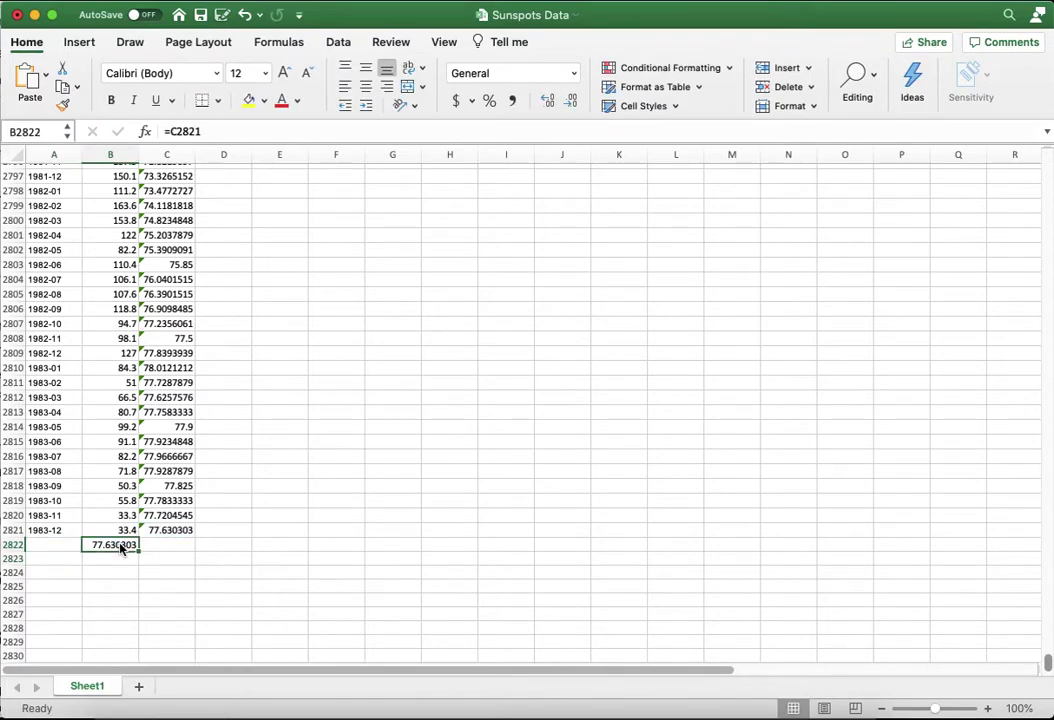
{"action": "key", "text": "super+c"}
{"action": "key", "text": "shift+Down"}
{"action": "key", "text": "shift+Down"}
{"action": "key", "text": "shift+Down"}
{"action": "key", "text": "shift+Down"}
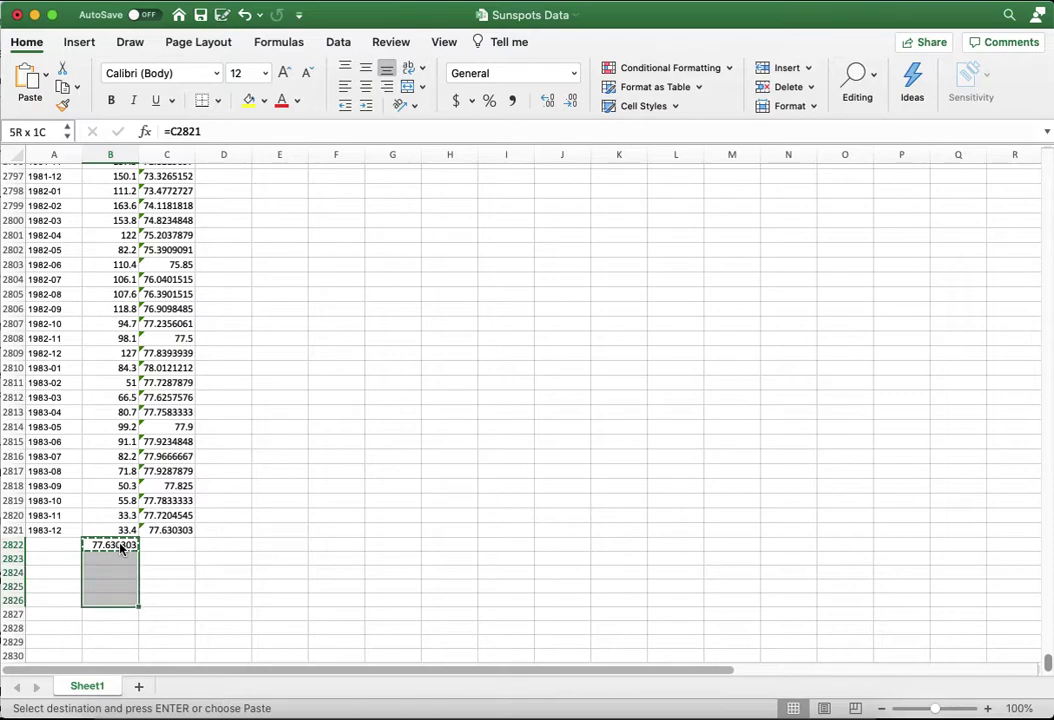
{"action": "key", "text": "shift+Down"}
{"action": "key", "text": "shift+Down"}
{"action": "key", "text": "shift+Down"}
{"action": "key", "text": "shift+Down"}
{"action": "key", "text": "shift+Down"}
{"action": "key", "text": "shift+Down"}
{"action": "key", "text": "shift+Down"}
{"action": "key", "text": "shift+Down"}
{"action": "key", "text": "shift+Down"}
{"action": "key", "text": "shift+Down"}
{"action": "key", "text": "shift+Down"}
{"action": "key", "text": "shift+Down"}
{"action": "key", "text": "shift+Down"}
{"action": "key", "text": "shift+Down"}
{"action": "key", "text": "shift+Down"}
{"action": "key", "text": "shift+Down"}
{"action": "key", "text": "shift+Down"}
{"action": "key", "text": "shift+Down"}
{"action": "key", "text": "shift+Down"}
{"action": "key", "text": "shift+Down"}
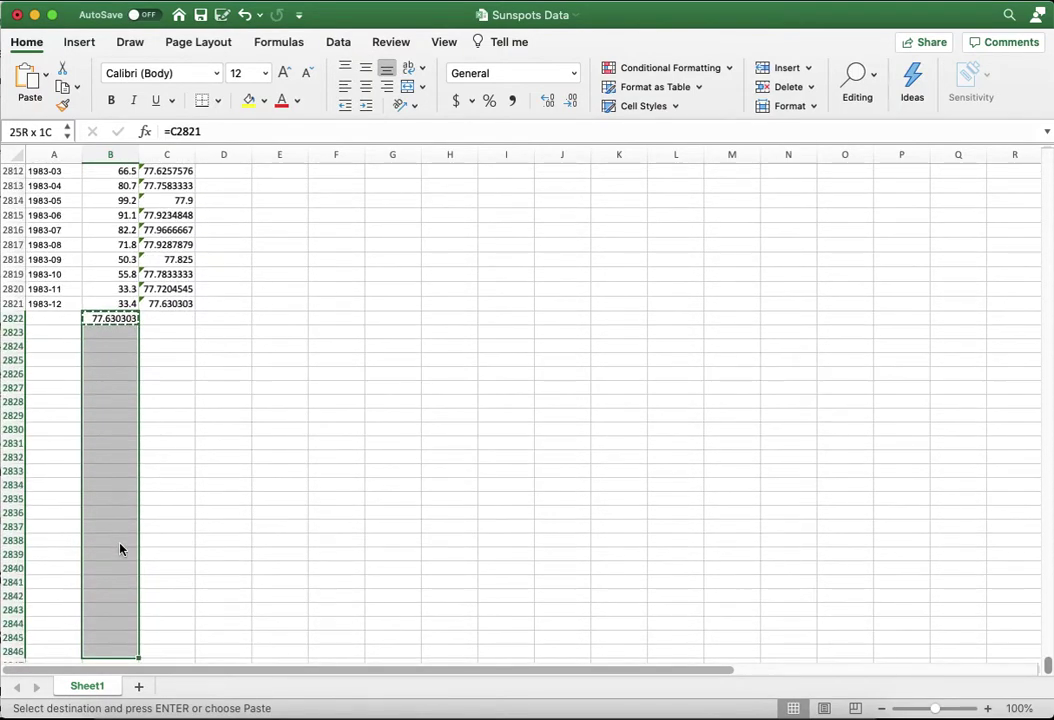
{"action": "key", "text": "super+v"}
Step: Check cell by cell which moving-average cell each copied formula in B2823:B2835 refers to
{"action": "key", "text": "Left"}
{"action": "key", "text": "Right"}
{"action": "key", "text": "Right"}
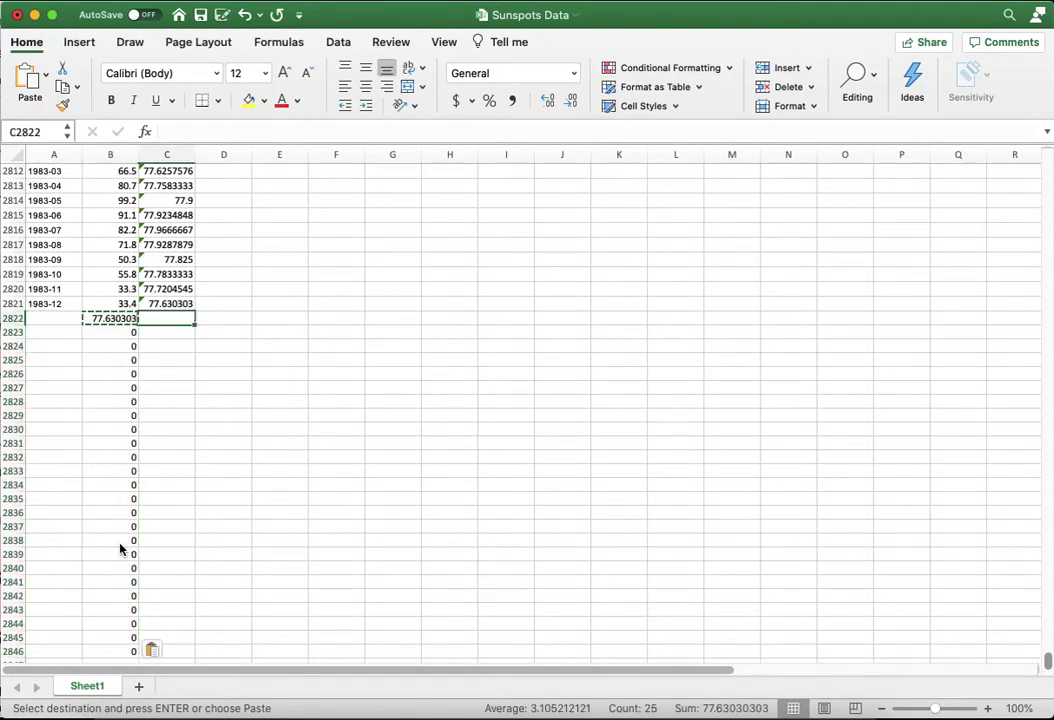
{"action": "key", "text": "Left"}
{"action": "key", "text": "Down"}
{"action": "key", "text": "F2"}
{"action": "key", "text": "Return"}
{"action": "key", "text": "F2"}
{"action": "key", "text": "Return"}
{"action": "key", "text": "F2"}
{"action": "key", "text": "Return"}
{"action": "key", "text": "F2"}
{"action": "key", "text": "Return"}
{"action": "key", "text": "F2"}
{"action": "key", "text": "Return"}
{"action": "key", "text": "F2"}
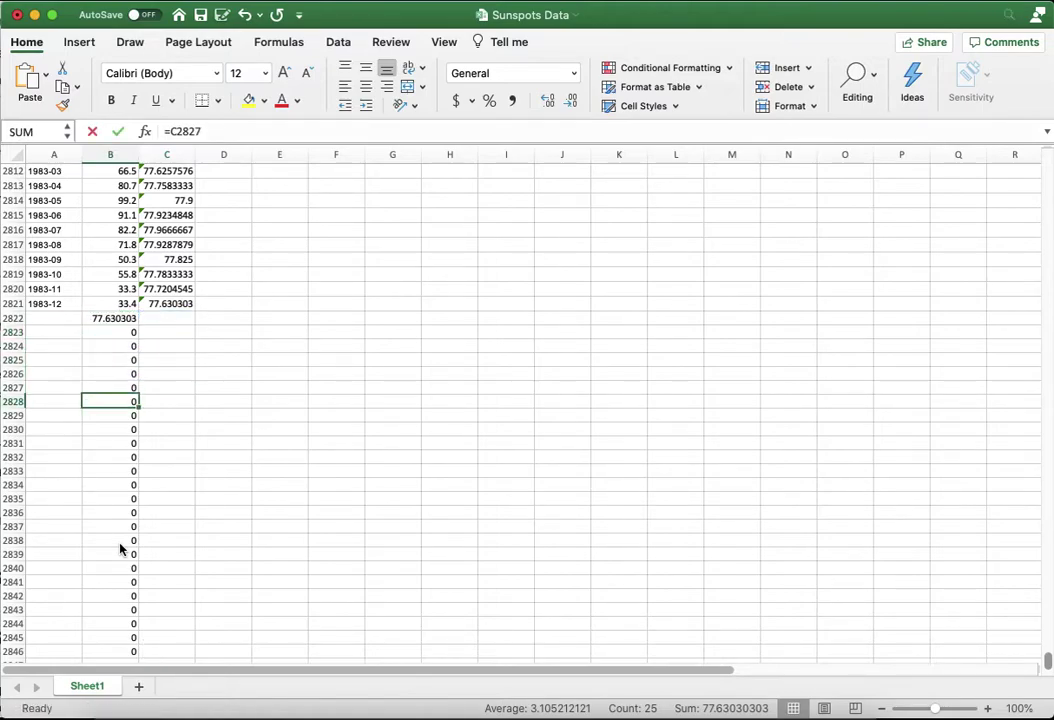
{"action": "key", "text": "F2"}
{"action": "key", "text": "Return"}
{"action": "key", "text": "F2"}
{"action": "key", "text": "Return"}
{"action": "key", "text": "F2"}
{"action": "key", "text": "Return"}
{"action": "key", "text": "F2"}
{"action": "key", "text": "Return"}
{"action": "key", "text": "F2"}
{"action": "key", "text": "Return"}
{"action": "key", "text": "F2"}
{"action": "key", "text": "Return"}
{"action": "key", "text": "F2"}
{"action": "key", "text": "Return"}
{"action": "key", "text": "F2"}
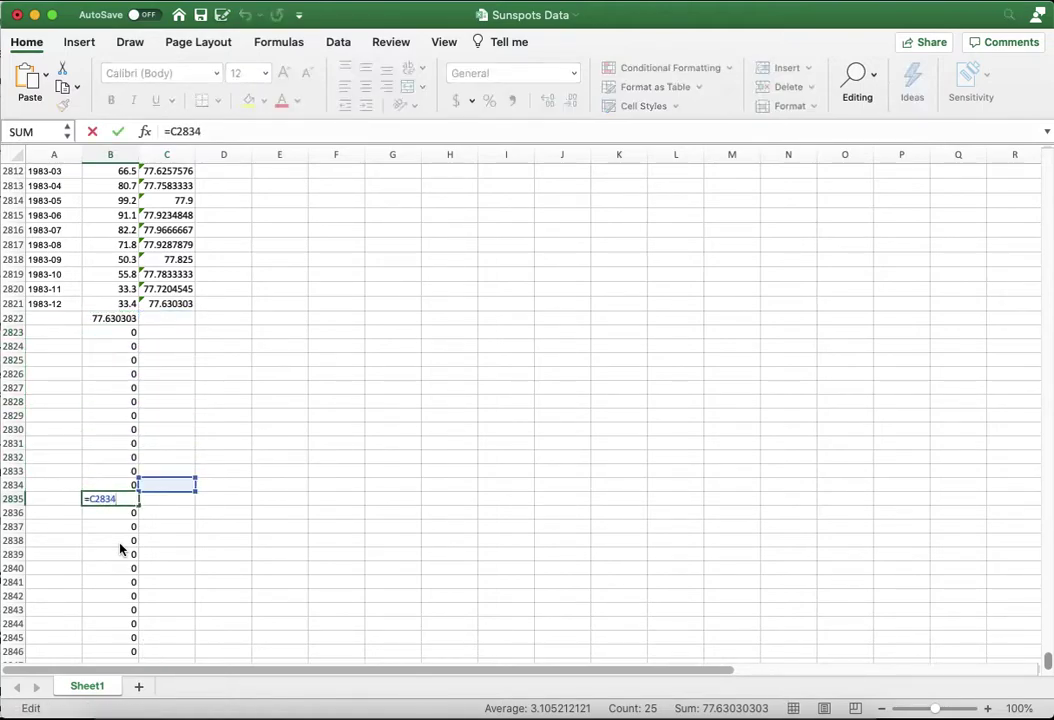
{"action": "key", "text": "Return"}
Step: Fill the 132-month averaging formula from C2821 down through C2846
{"action": "key", "text": "Up"}
{"action": "key", "text": "Right"}
{"action": "key", "text": "super+Up"}
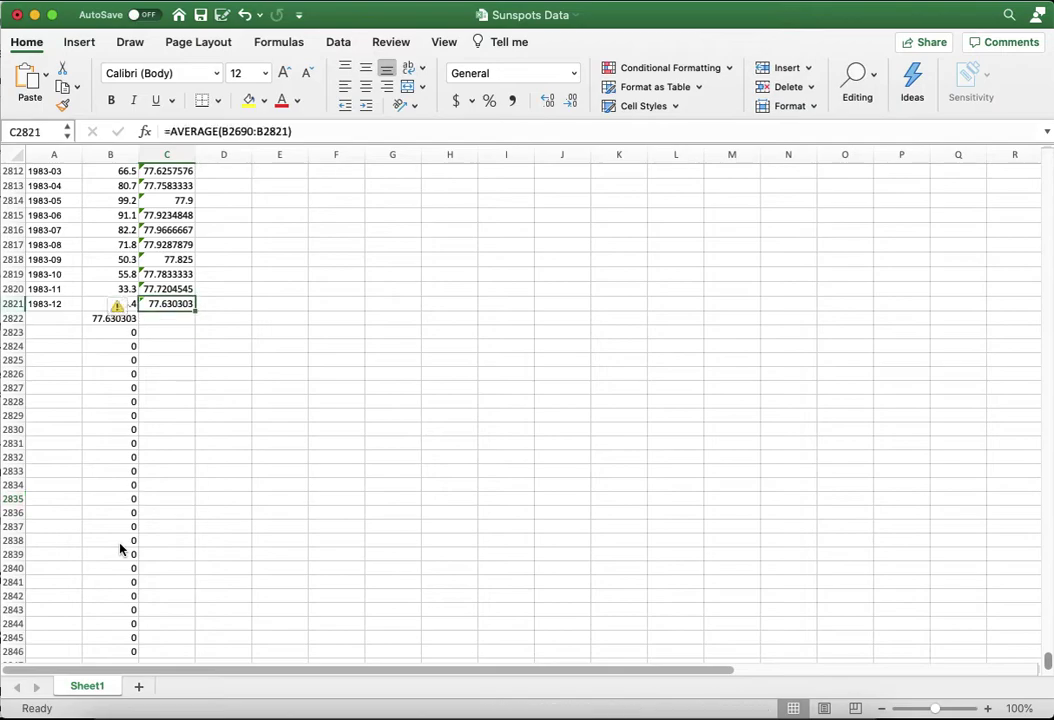
{"action": "key", "text": "Down"}
{"action": "left_click", "coordinate": [188, 304]}
{"action": "left_click_drag", "start_coordinate": [196, 309], "coordinate": [195, 658]}
{"action": "scroll", "coordinate": [178, 565], "scroll_direction": "down", "scroll_amount": 3}
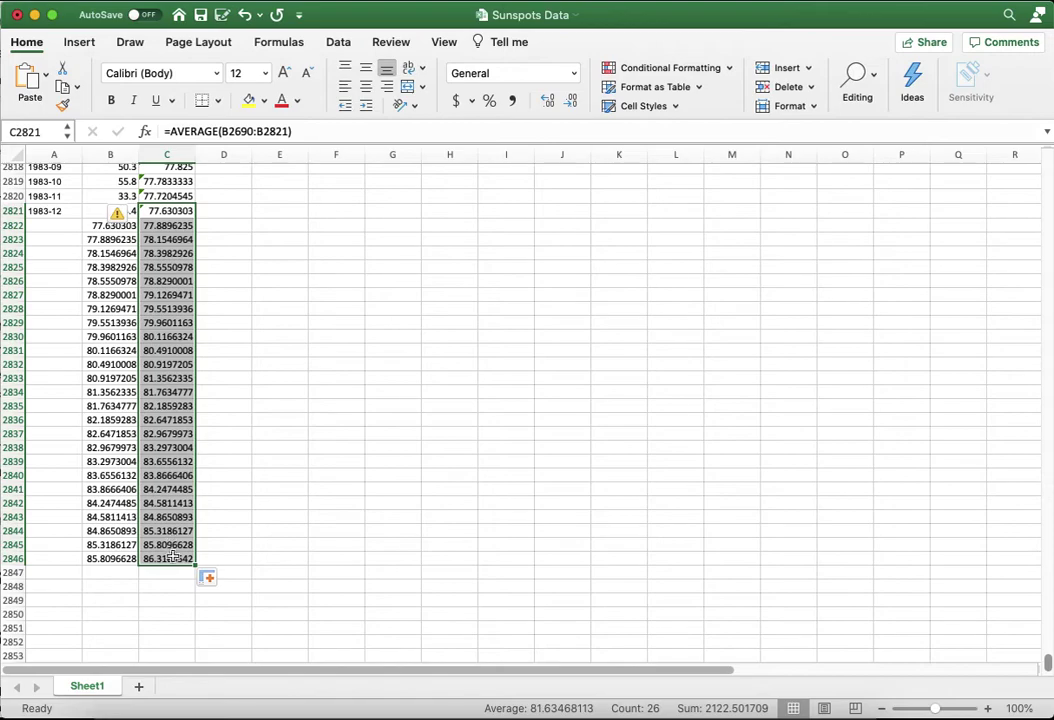
Step: Clear the forecast value in B2841 and undo the deletion
{"action": "left_click", "coordinate": [112, 489]}
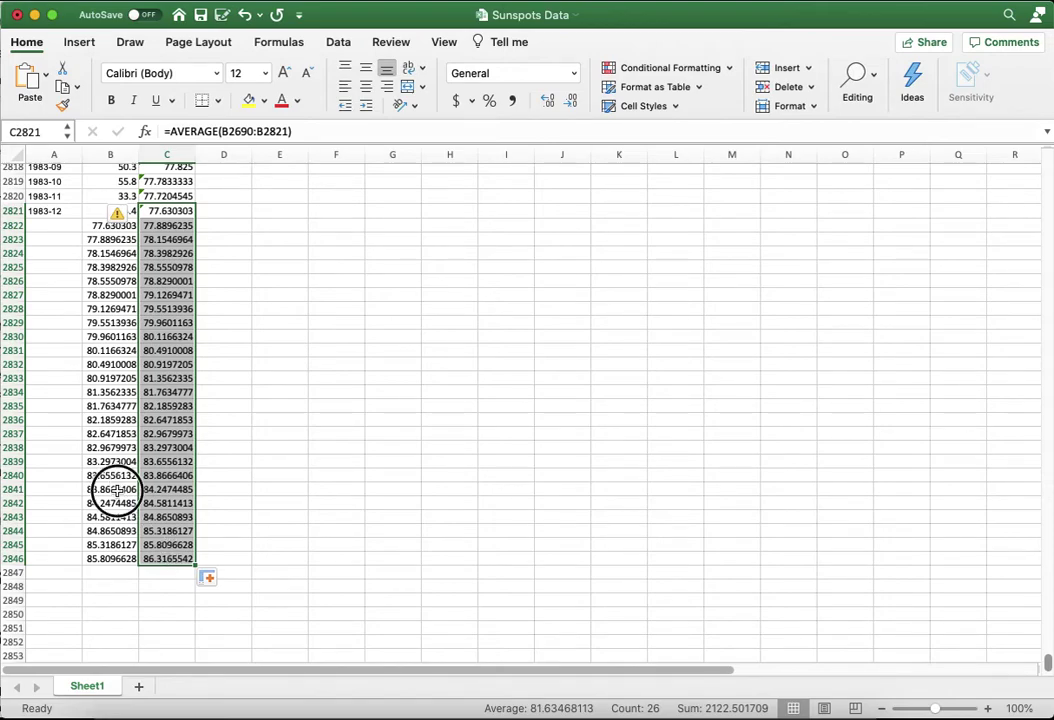
{"action": "key", "text": "Delete"}
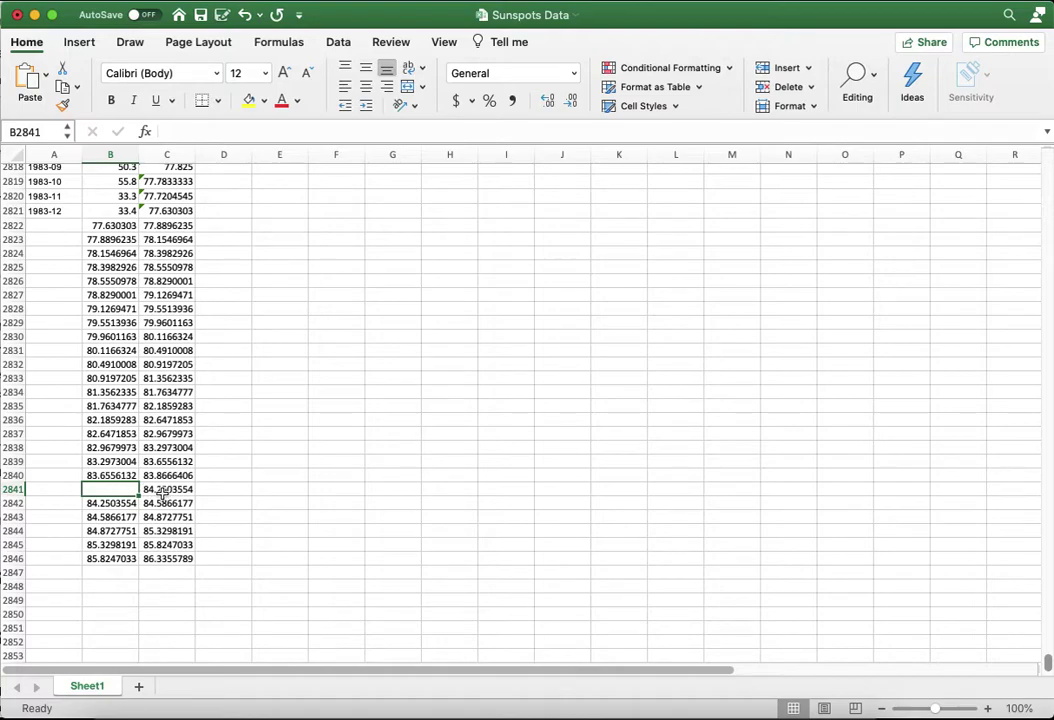
{"action": "left_click", "coordinate": [245, 16]}
Step: Select the forecast rows A2822:C2846 and compare them with the actual monthly values above
{"action": "scroll", "coordinate": [207, 306], "scroll_direction": "up", "scroll_amount": 2}
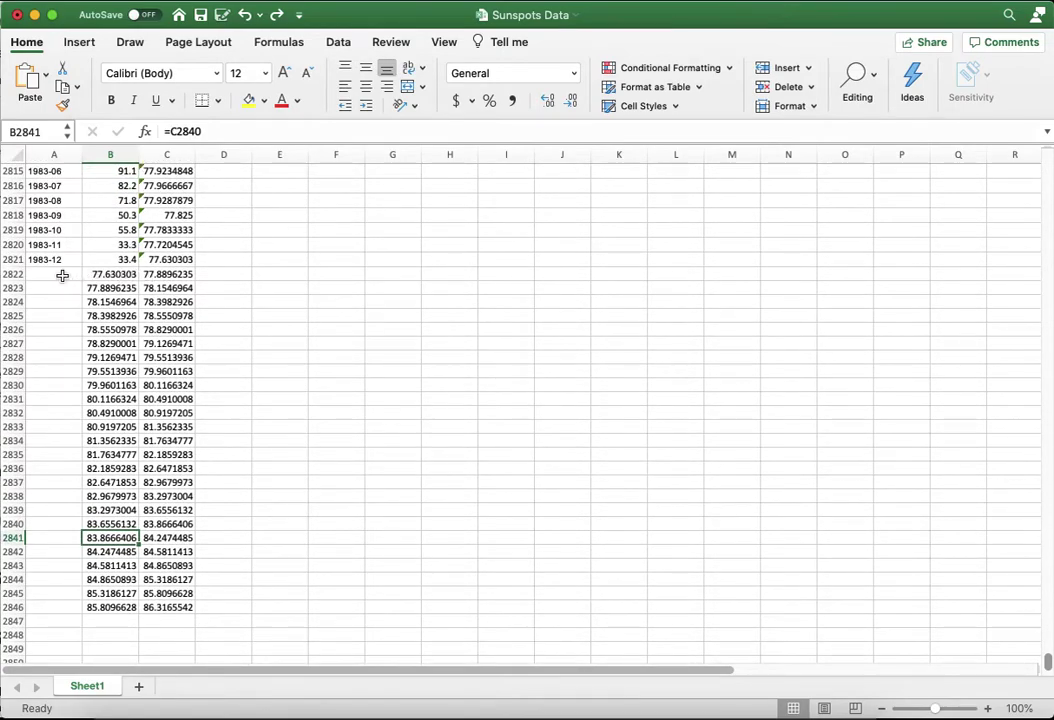
{"action": "left_click_drag", "start_coordinate": [62, 275], "coordinate": [167, 607]}
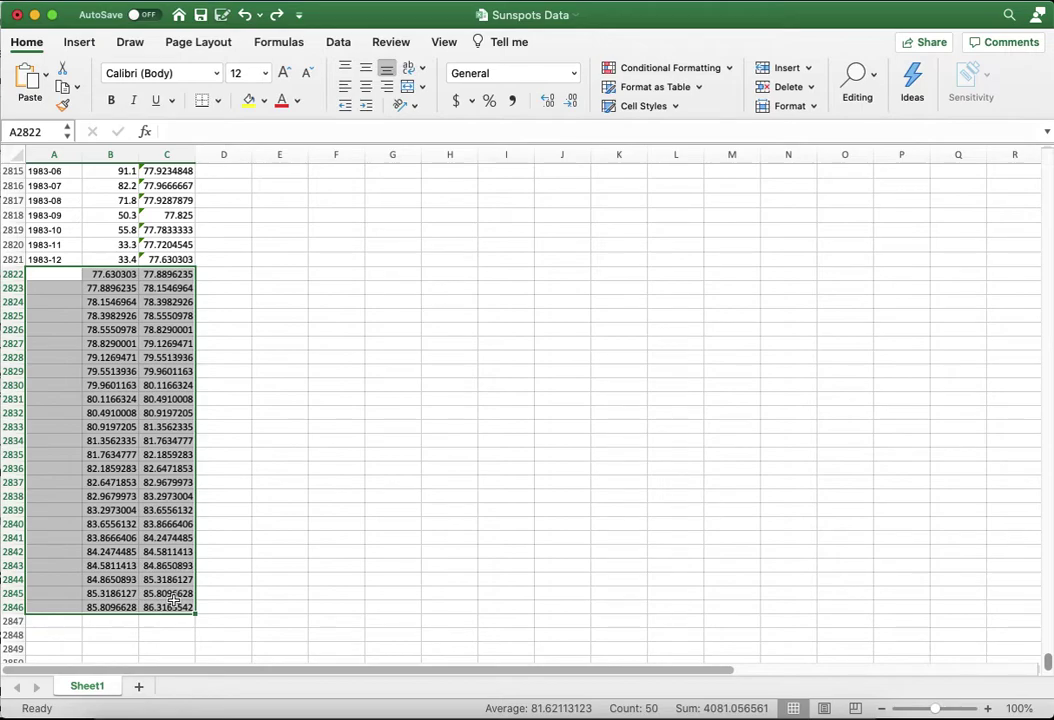
{"action": "scroll", "coordinate": [147, 413], "scroll_direction": "up", "scroll_amount": 5}
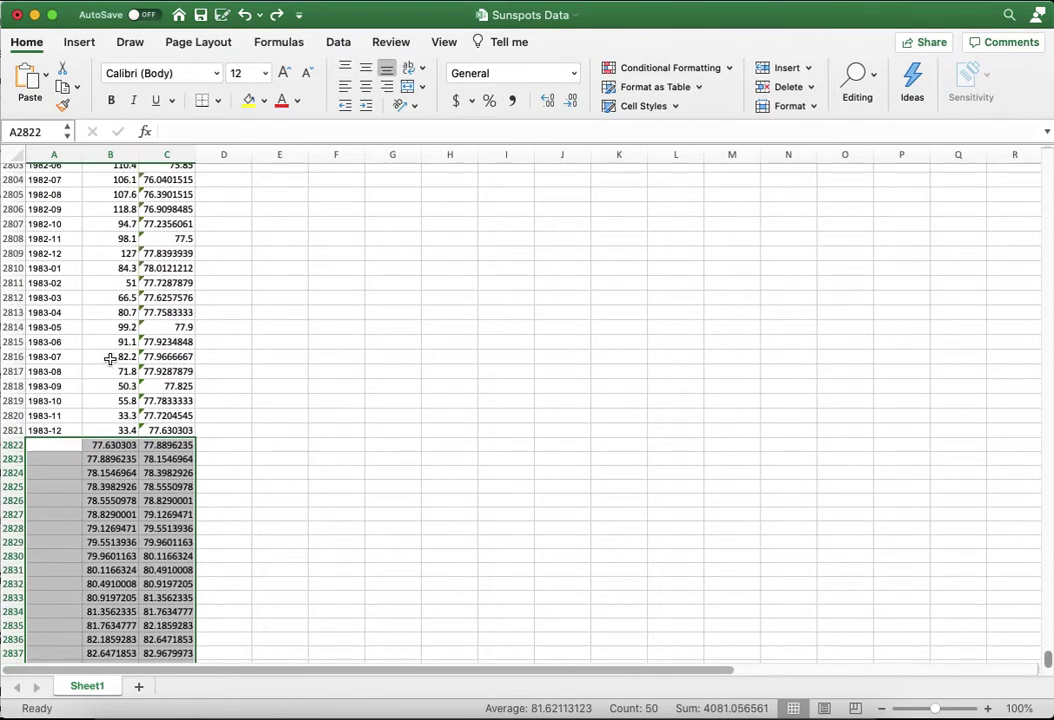
{"action": "scroll", "coordinate": [107, 356], "scroll_direction": "down", "scroll_amount": 5}
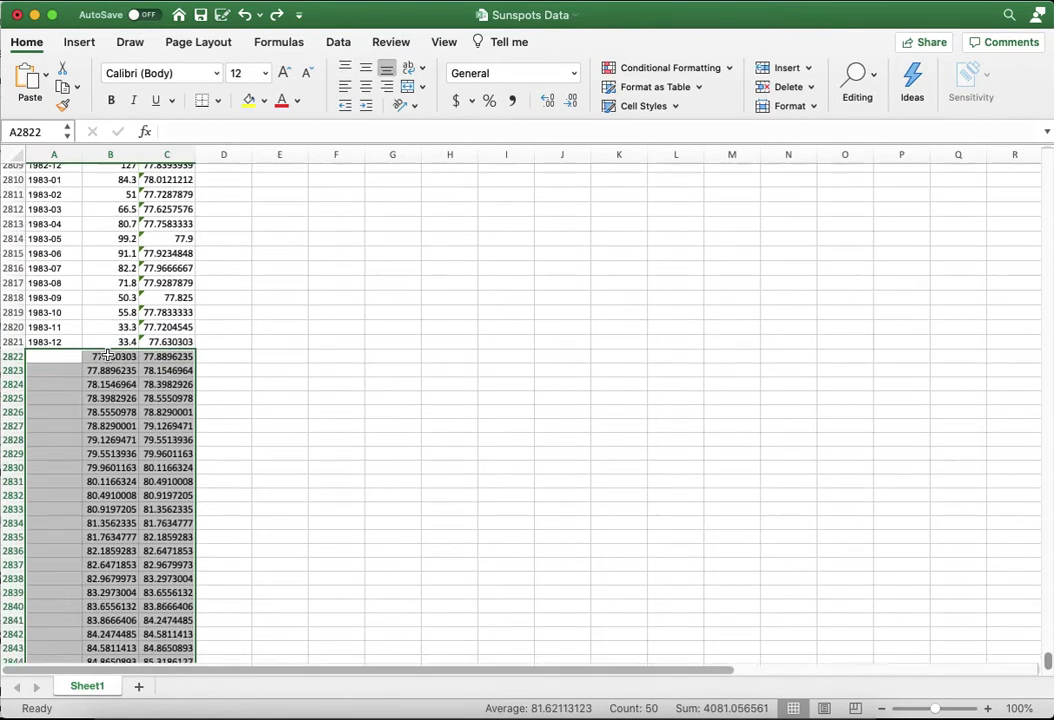